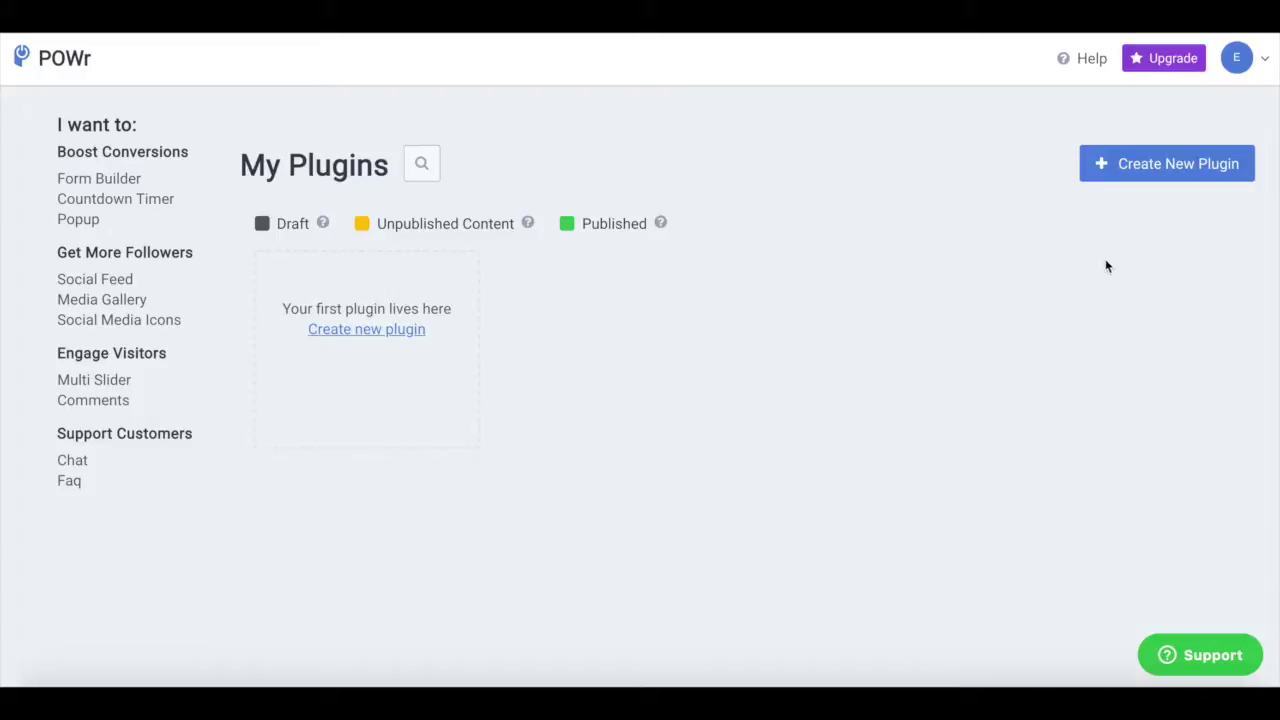
- Open the plugin library and review the Boost Conversions, Get More Followers, Collect Information, Engage Visitors and Support Customers categories
{"action": "left_click", "coordinate": [1172, 171]}
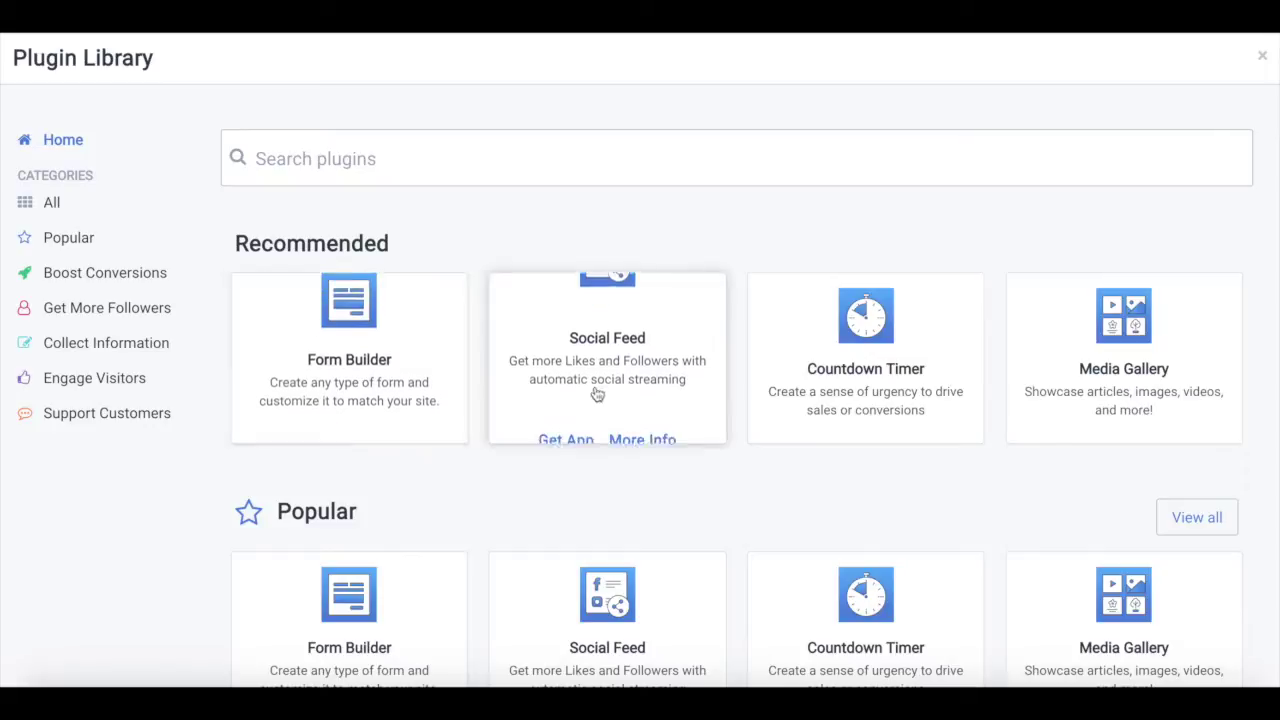
{"action": "mouse_move", "coordinate": [843, 398]}
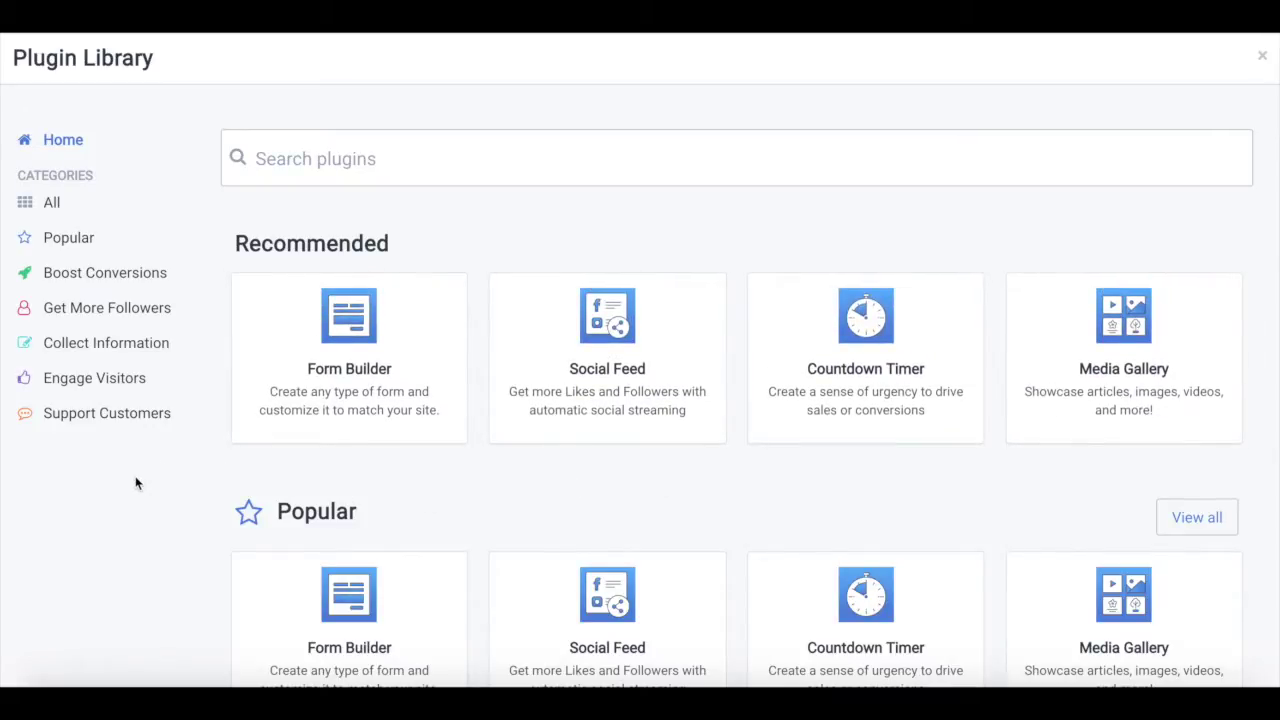
{"action": "left_click", "coordinate": [94, 281]}
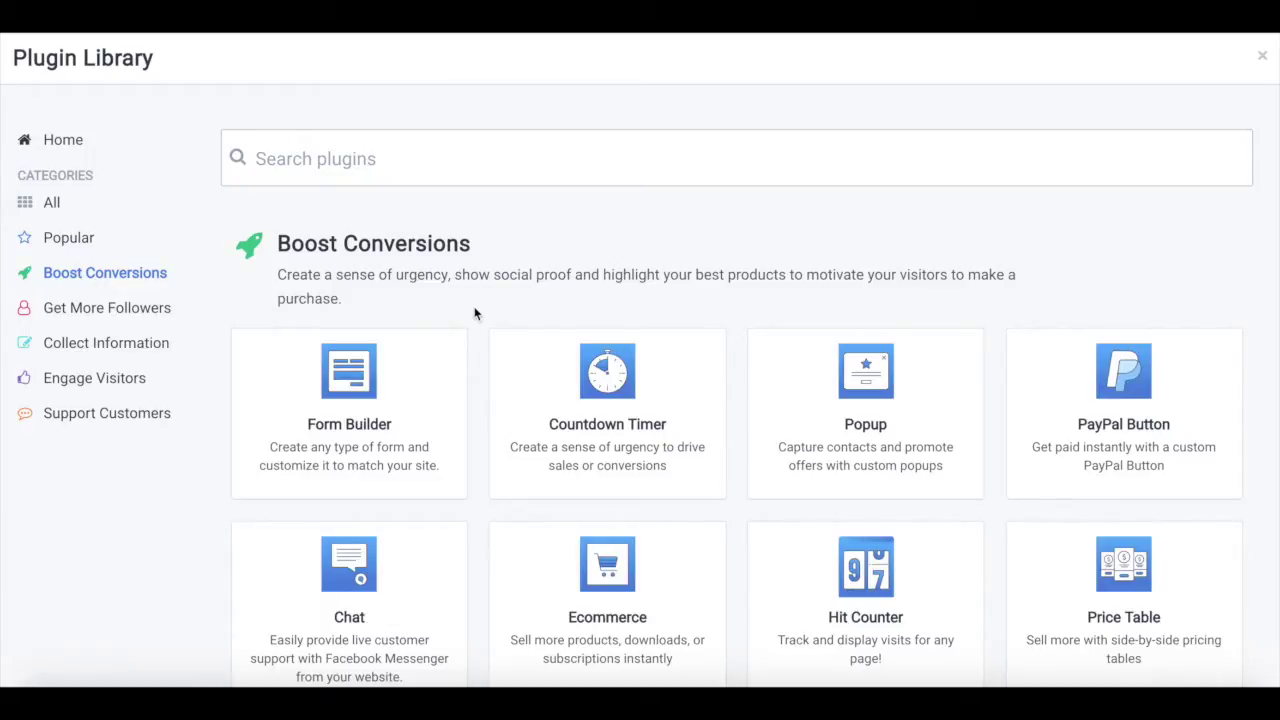
{"action": "scroll", "coordinate": [475, 312], "scroll_direction": "down", "scroll_amount": 2}
{"action": "scroll", "coordinate": [474, 310], "scroll_direction": "down", "scroll_amount": 1}
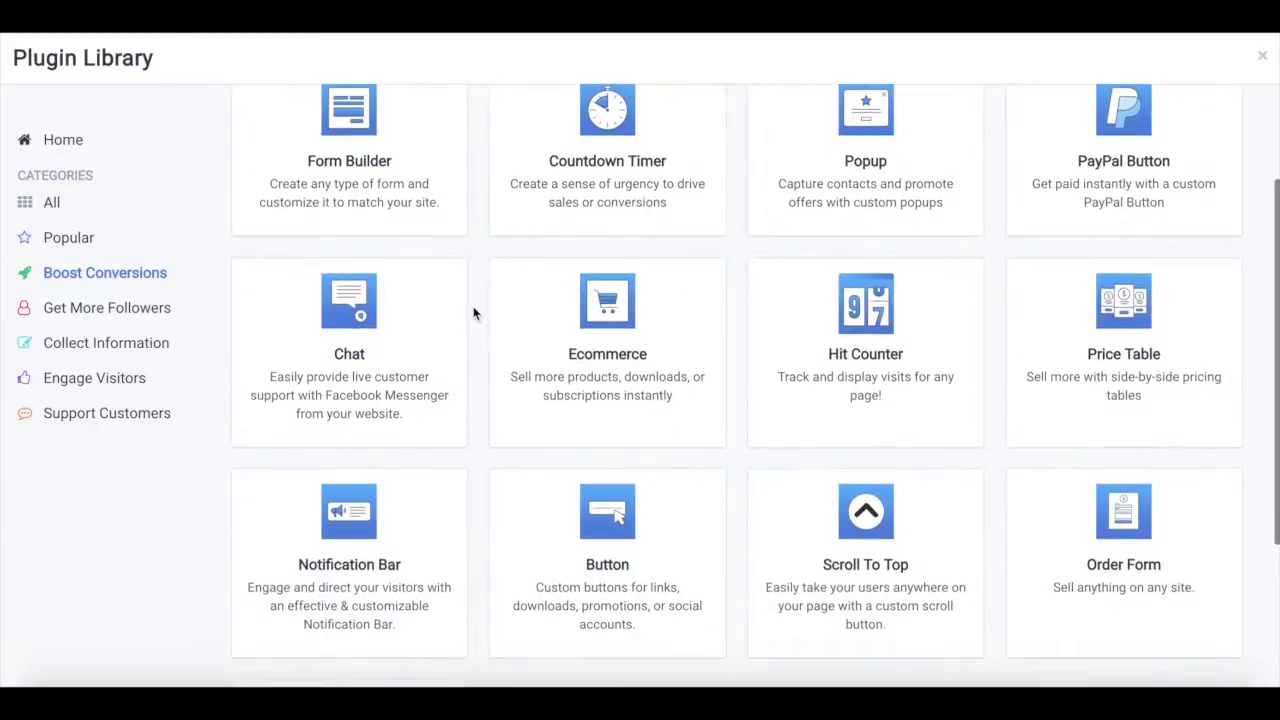
{"action": "left_click", "coordinate": [136, 318]}
{"action": "scroll", "coordinate": [380, 300], "scroll_direction": "up", "scroll_amount": 3}
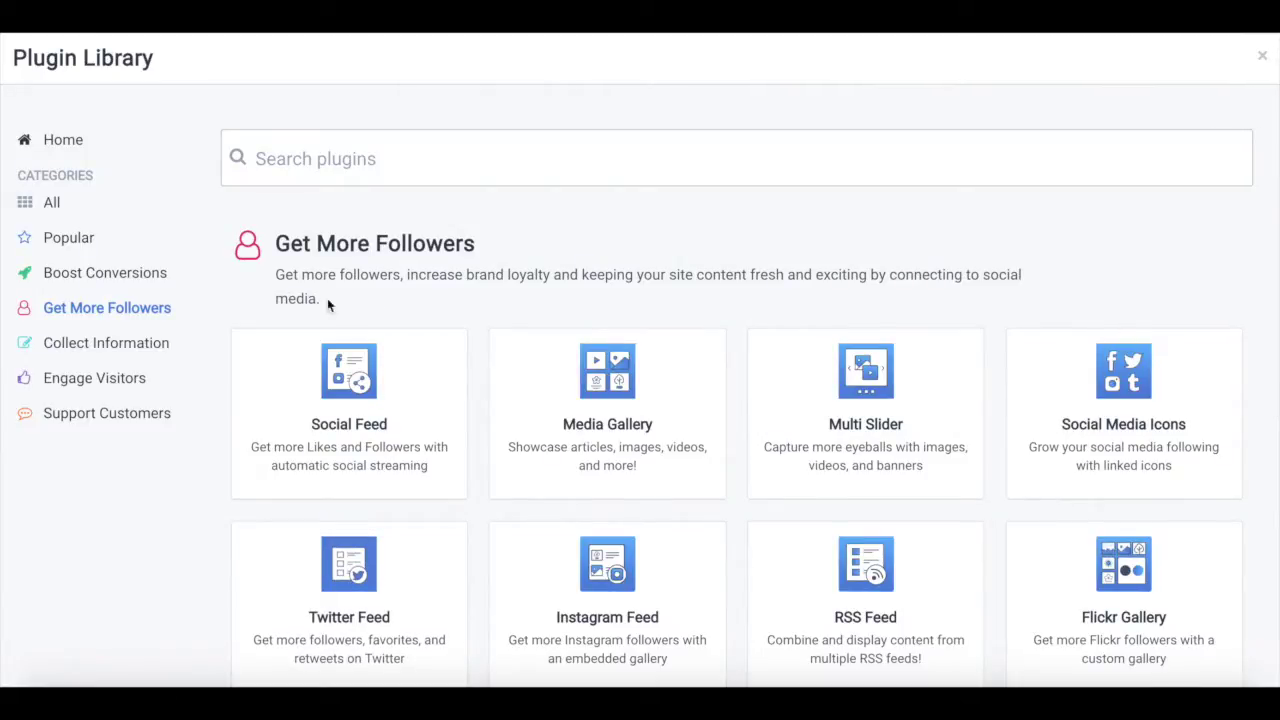
{"action": "left_click", "coordinate": [122, 343]}
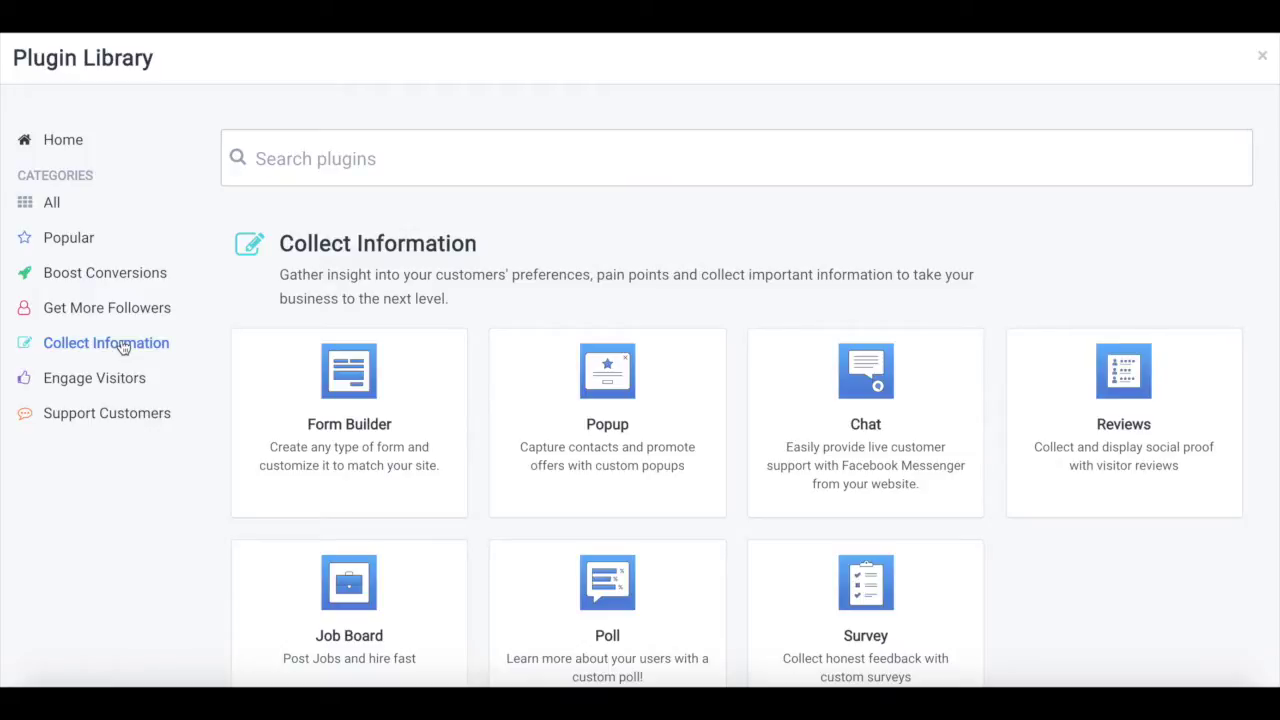
{"action": "left_click", "coordinate": [109, 389]}
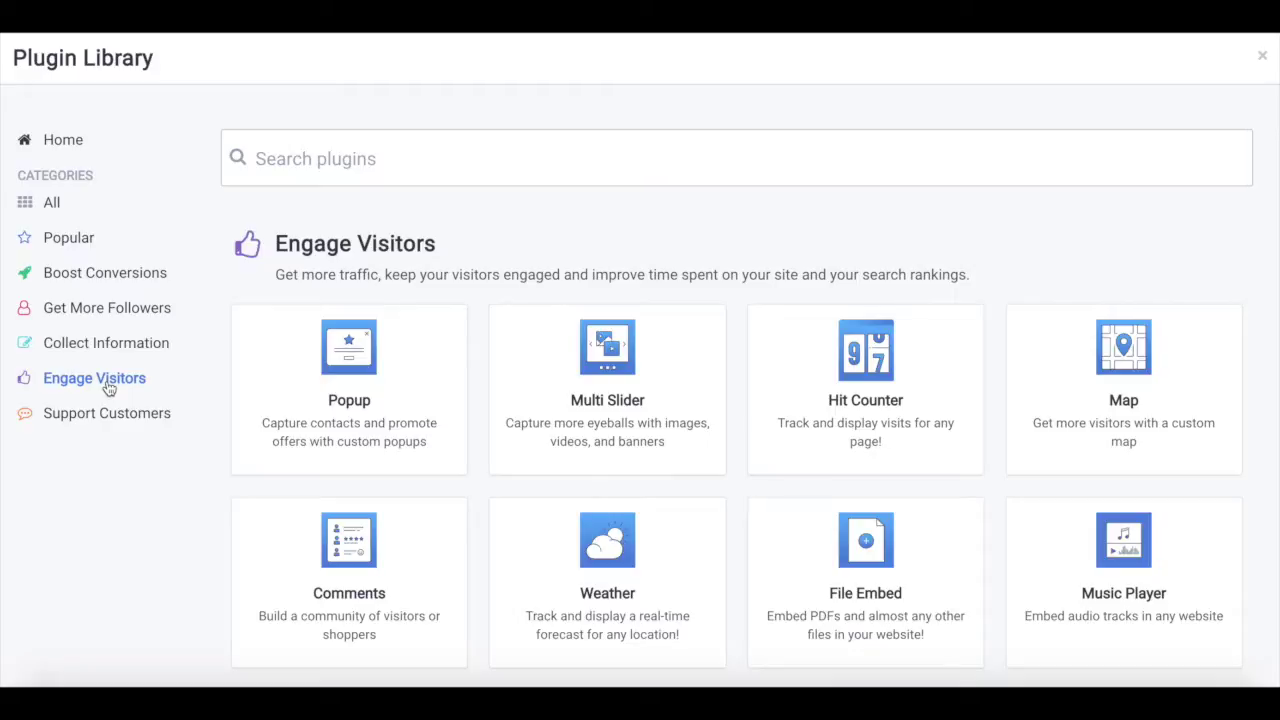
{"action": "left_click", "coordinate": [107, 417]}
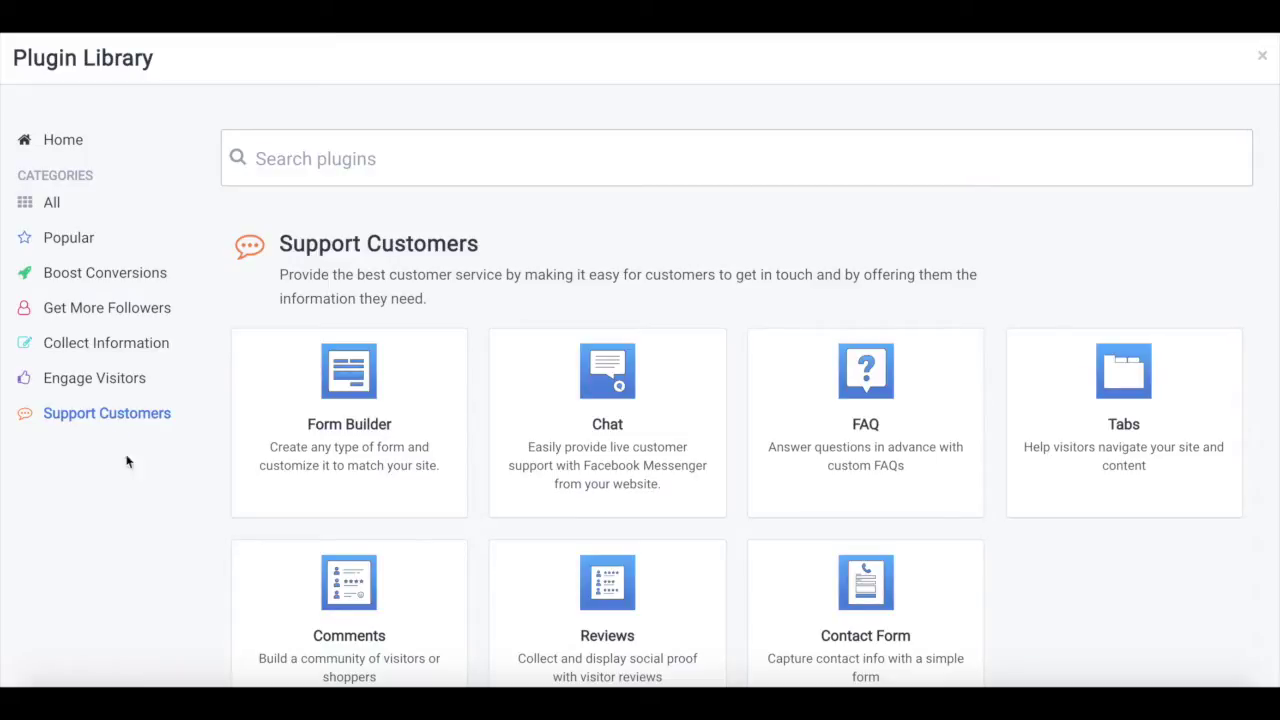
{"action": "scroll", "coordinate": [198, 625], "scroll_direction": "down", "scroll_amount": 1}
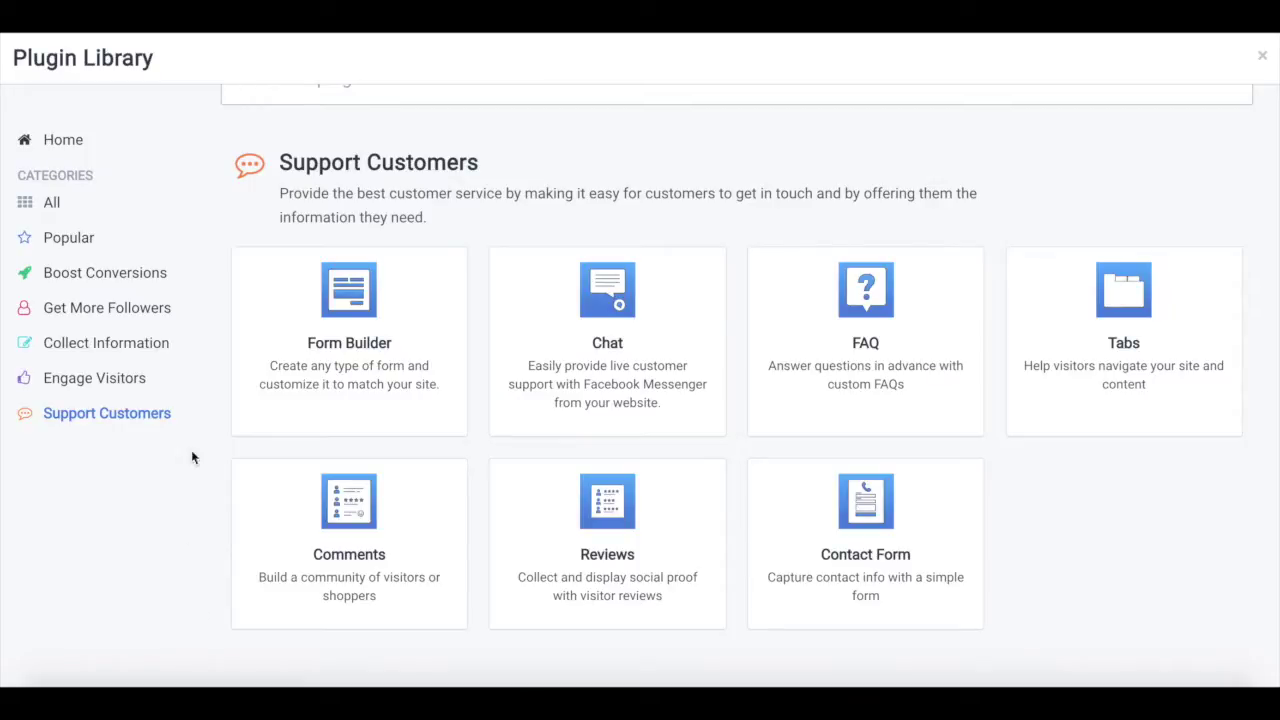
- Create a Form Builder plugin, dismiss its welcome message and continue with the Mailing List Form template
{"action": "mouse_move", "coordinate": [337, 343]}
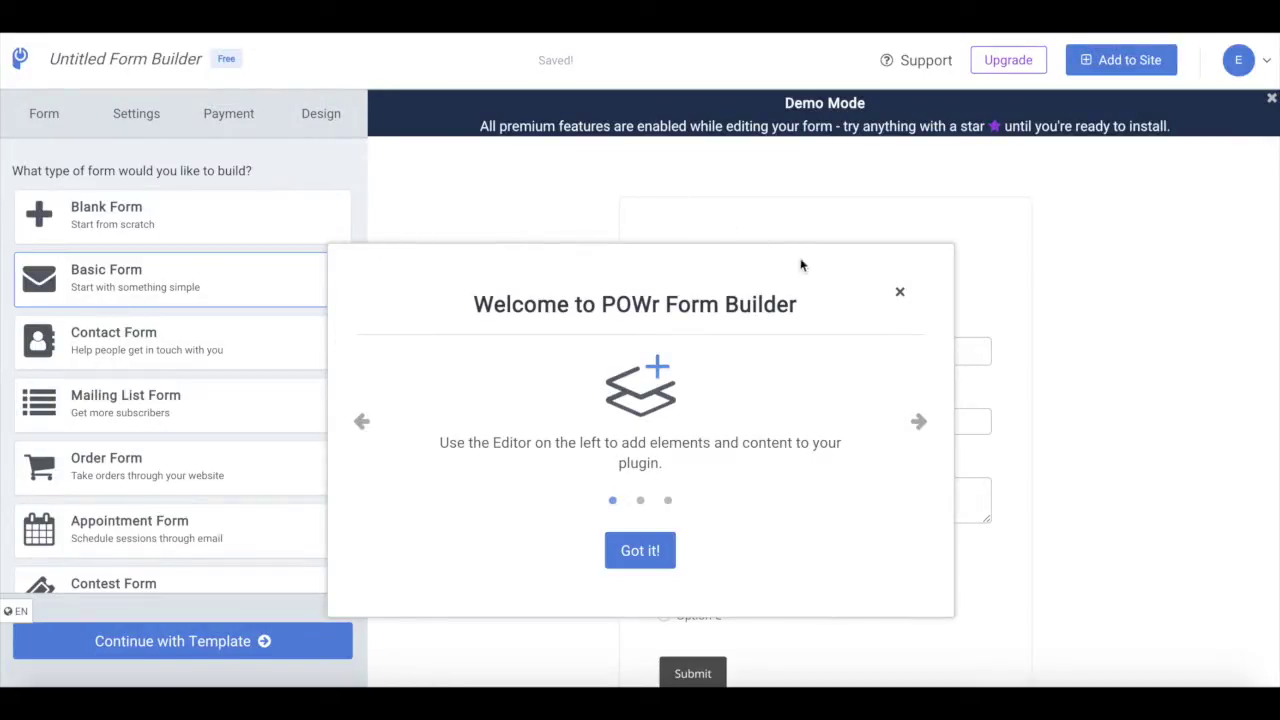
{"action": "left_click", "coordinate": [900, 294]}
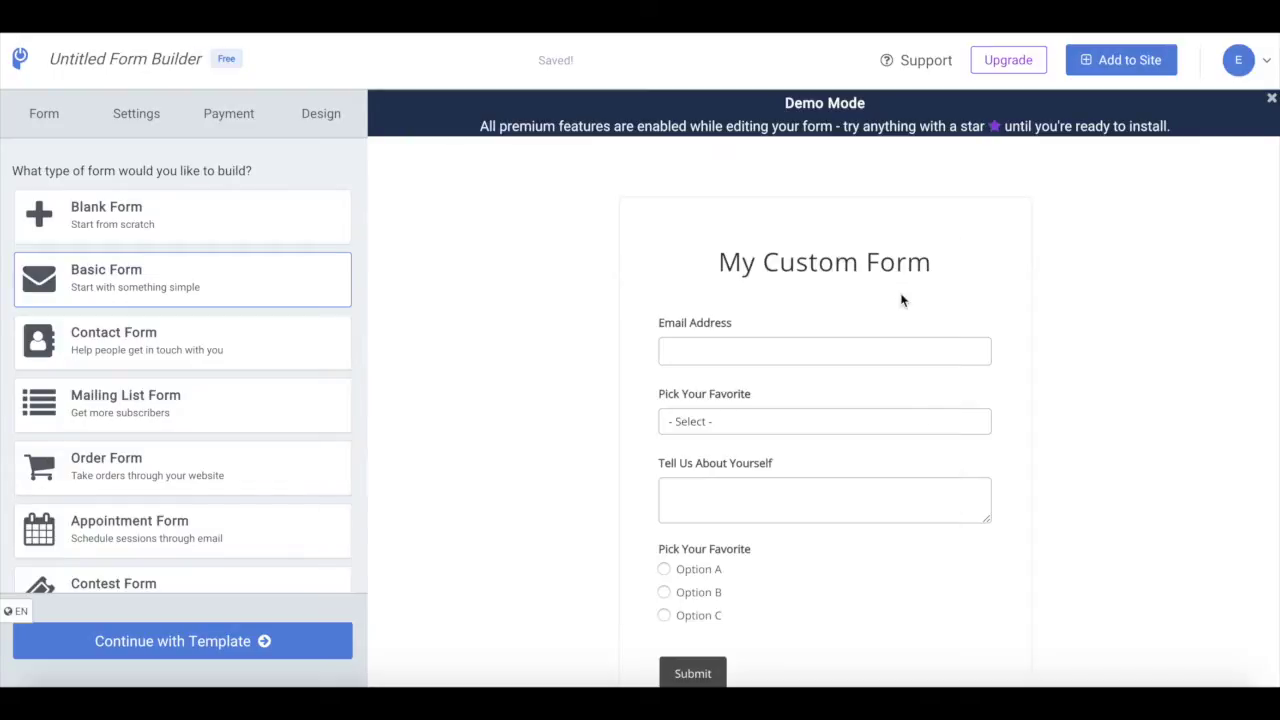
{"action": "scroll", "coordinate": [243, 371], "scroll_direction": "down", "scroll_amount": 3}
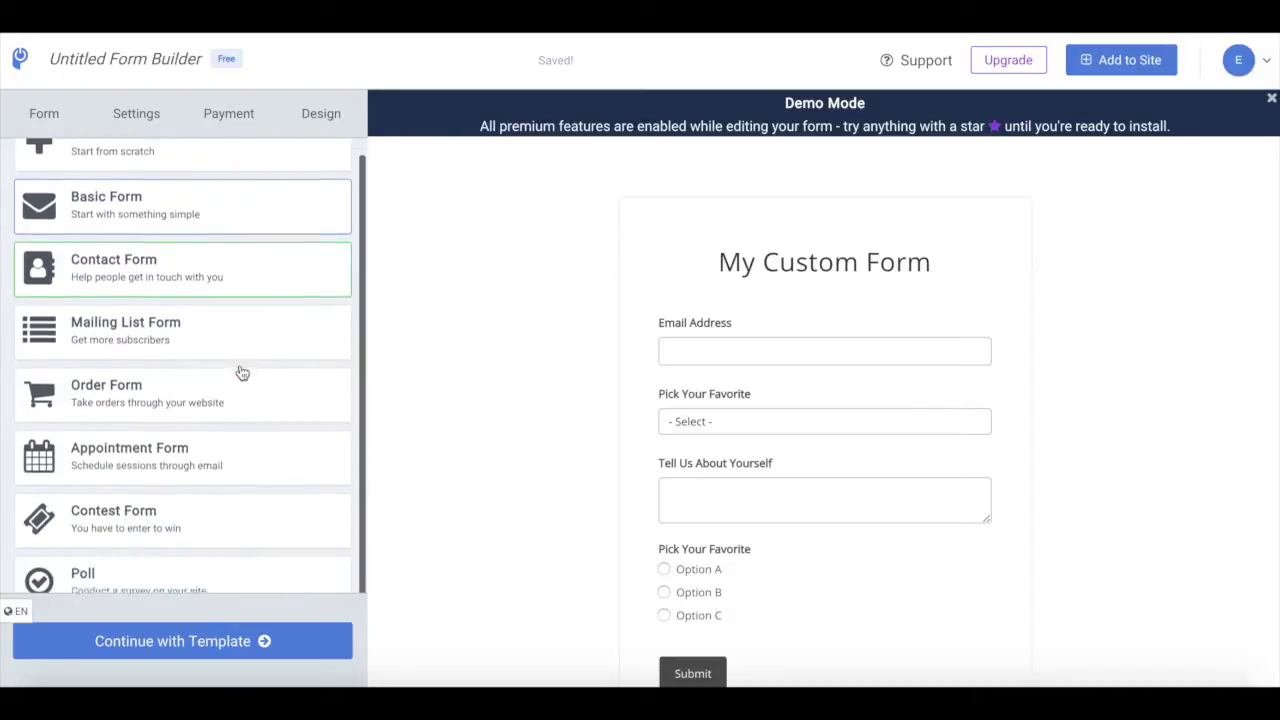
{"action": "scroll", "coordinate": [242, 372], "scroll_direction": "down", "scroll_amount": 3}
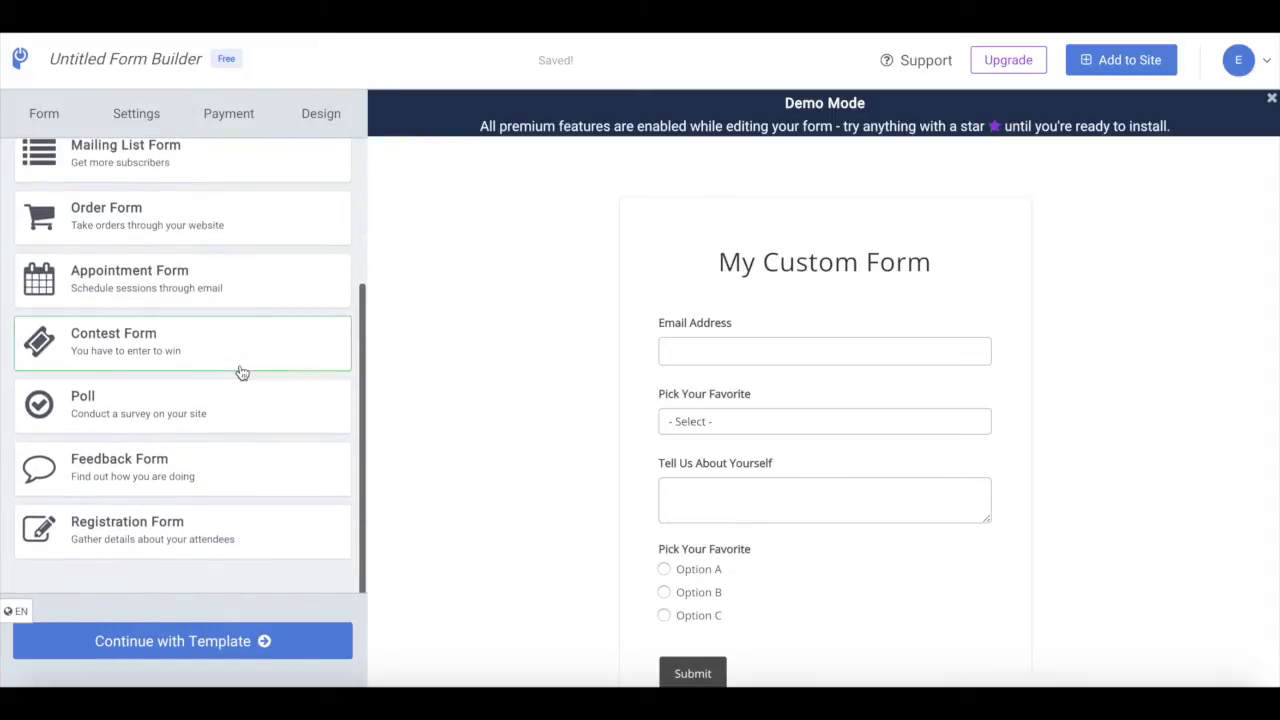
{"action": "scroll", "coordinate": [242, 372], "scroll_direction": "up", "scroll_amount": 5}
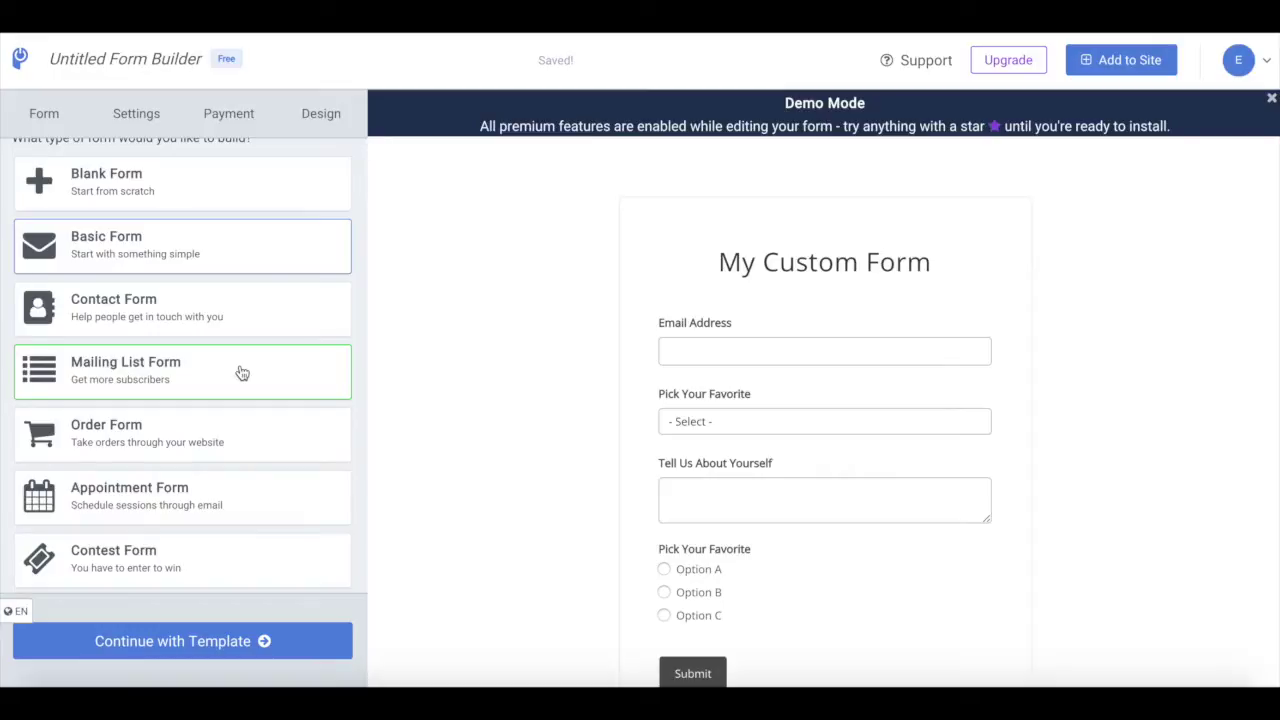
{"action": "left_click", "coordinate": [242, 373]}
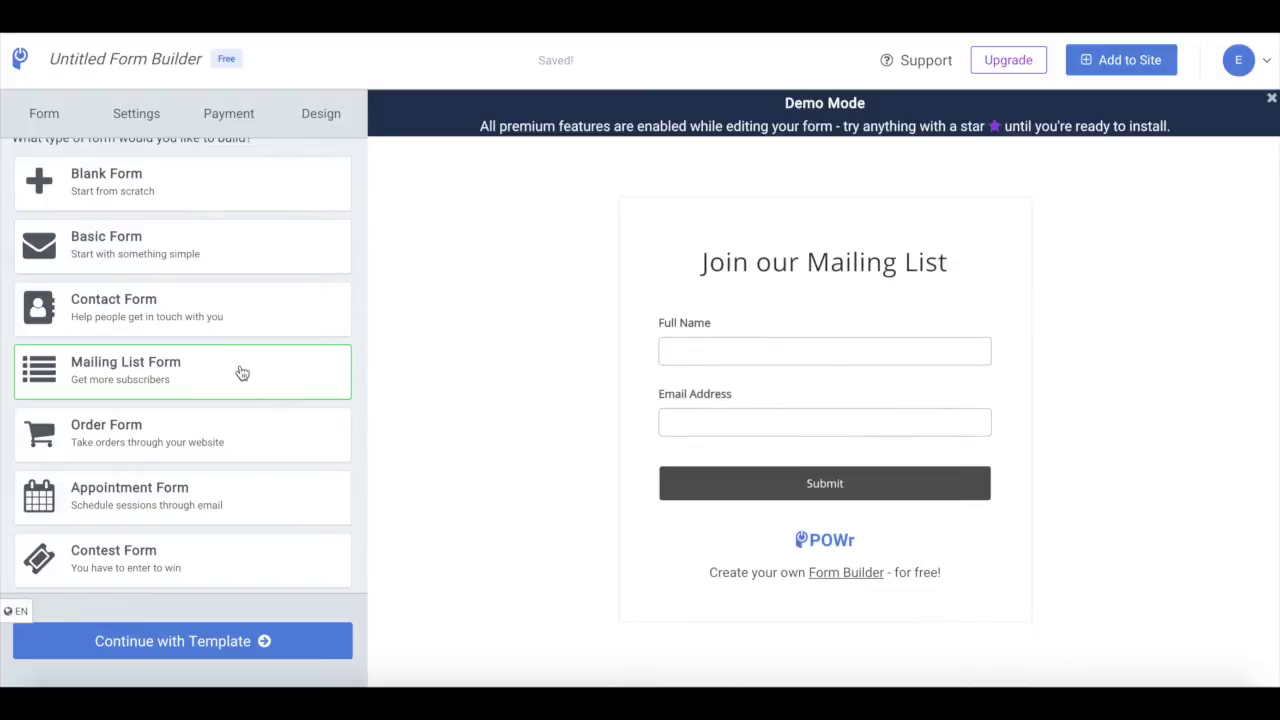
{"action": "left_click", "coordinate": [143, 638]}
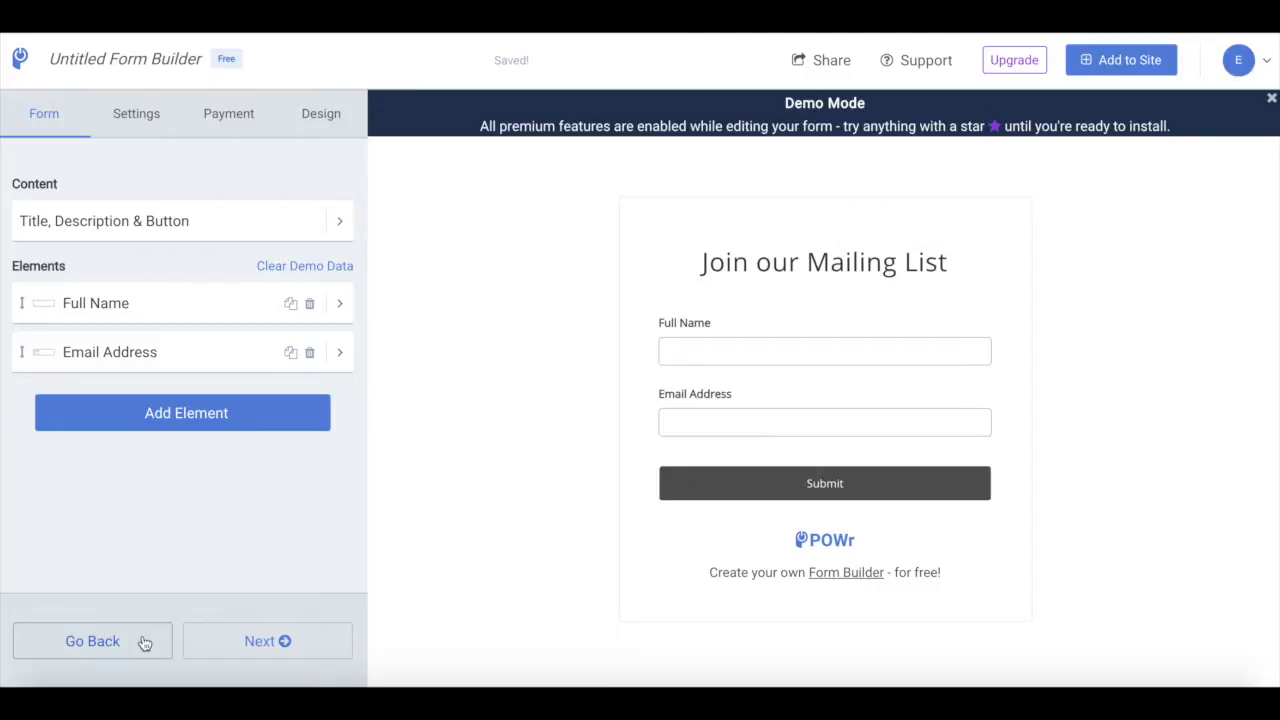
- Review the form's notification and integration settings, and switch Require Payment on and off to inspect its payment options
{"action": "left_click", "coordinate": [137, 116]}
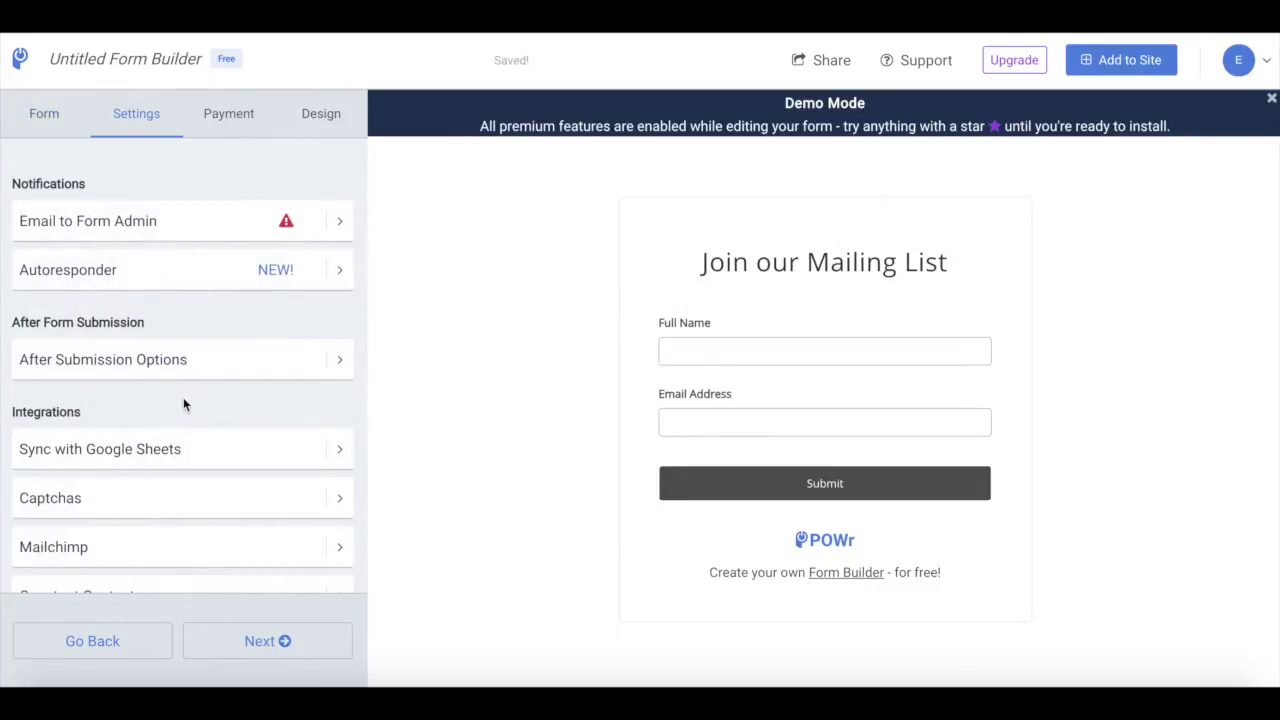
{"action": "scroll", "coordinate": [183, 404], "scroll_direction": "down", "scroll_amount": 2}
{"action": "scroll", "coordinate": [183, 403], "scroll_direction": "down", "scroll_amount": 5}
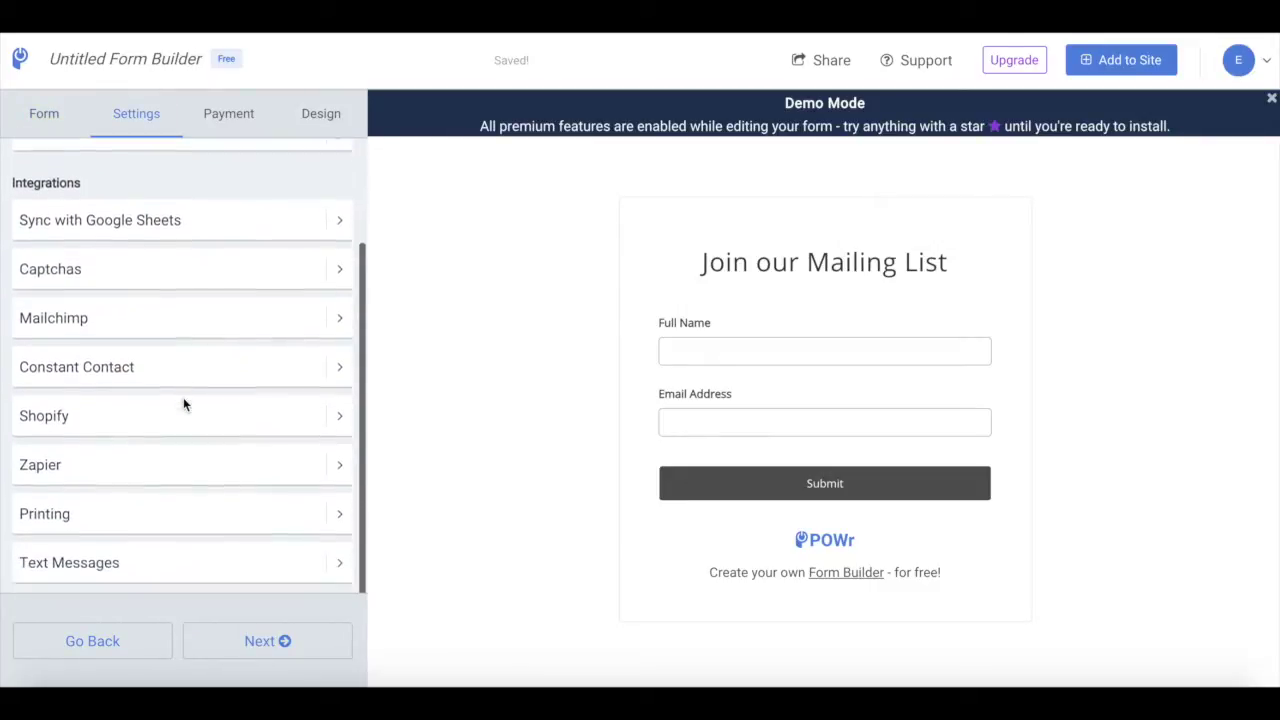
{"action": "scroll", "coordinate": [183, 403], "scroll_direction": "up", "scroll_amount": 5}
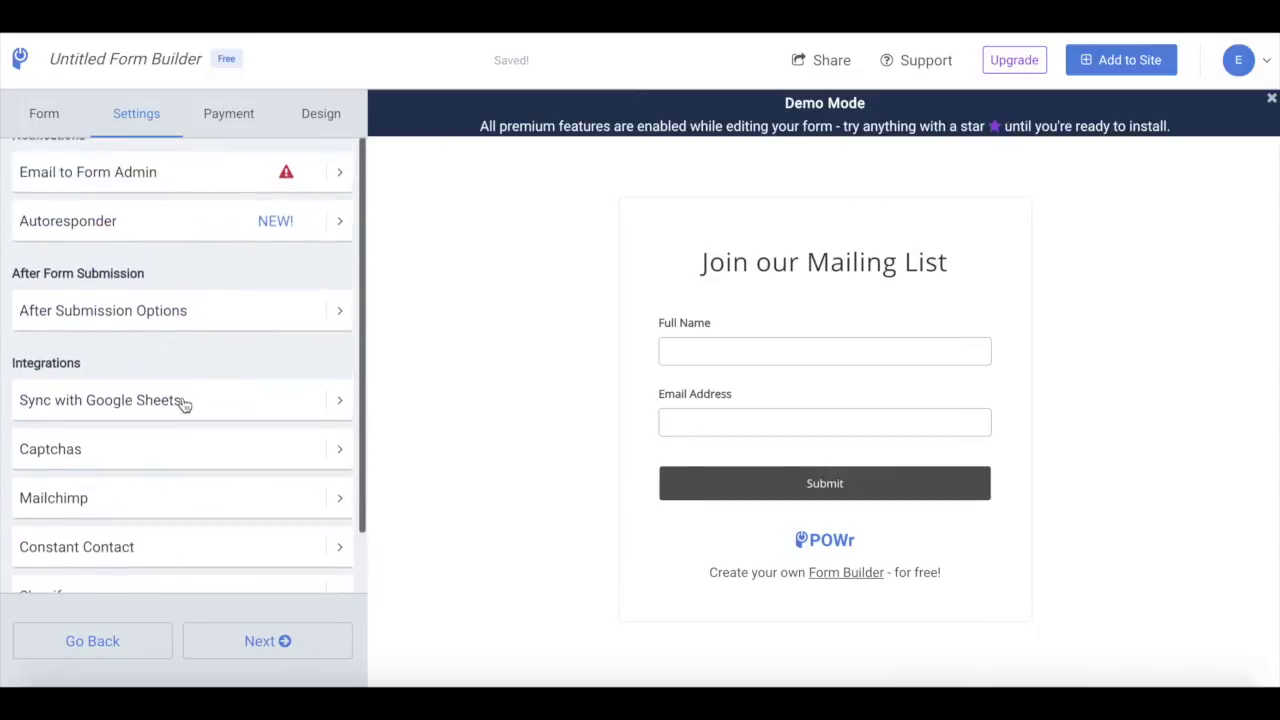
{"action": "left_click", "coordinate": [228, 116]}
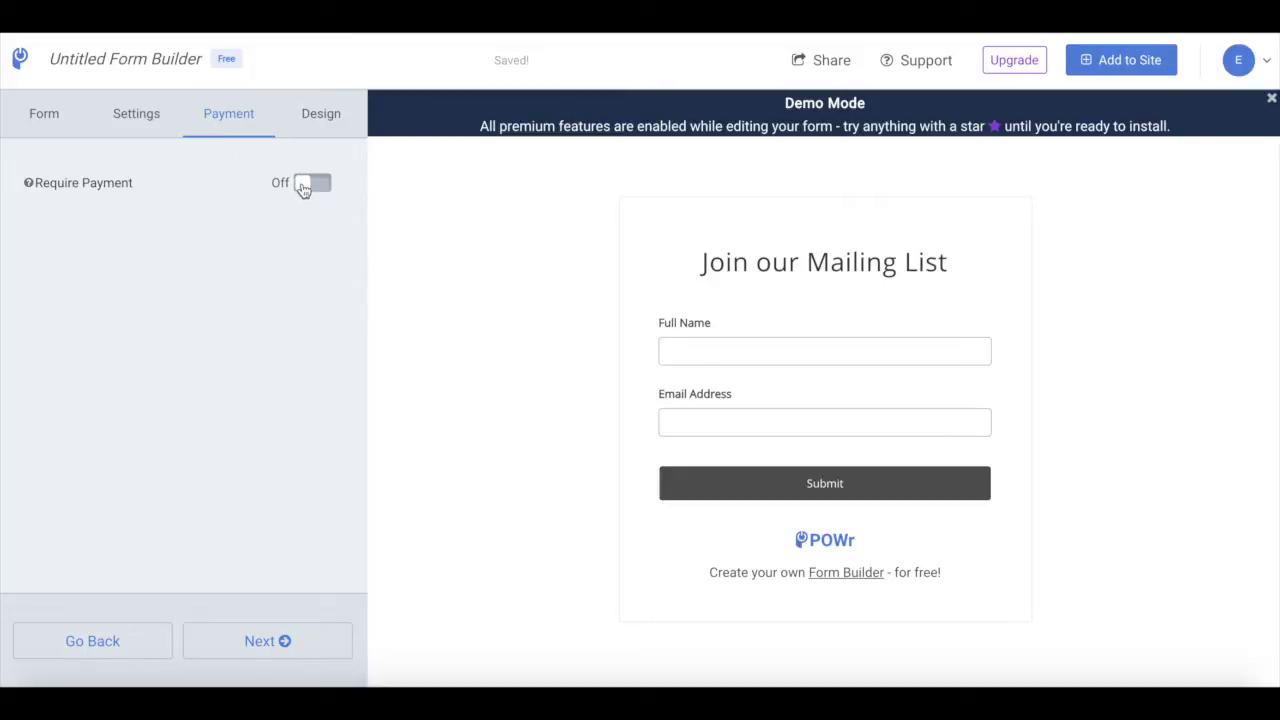
{"action": "left_click", "coordinate": [304, 190]}
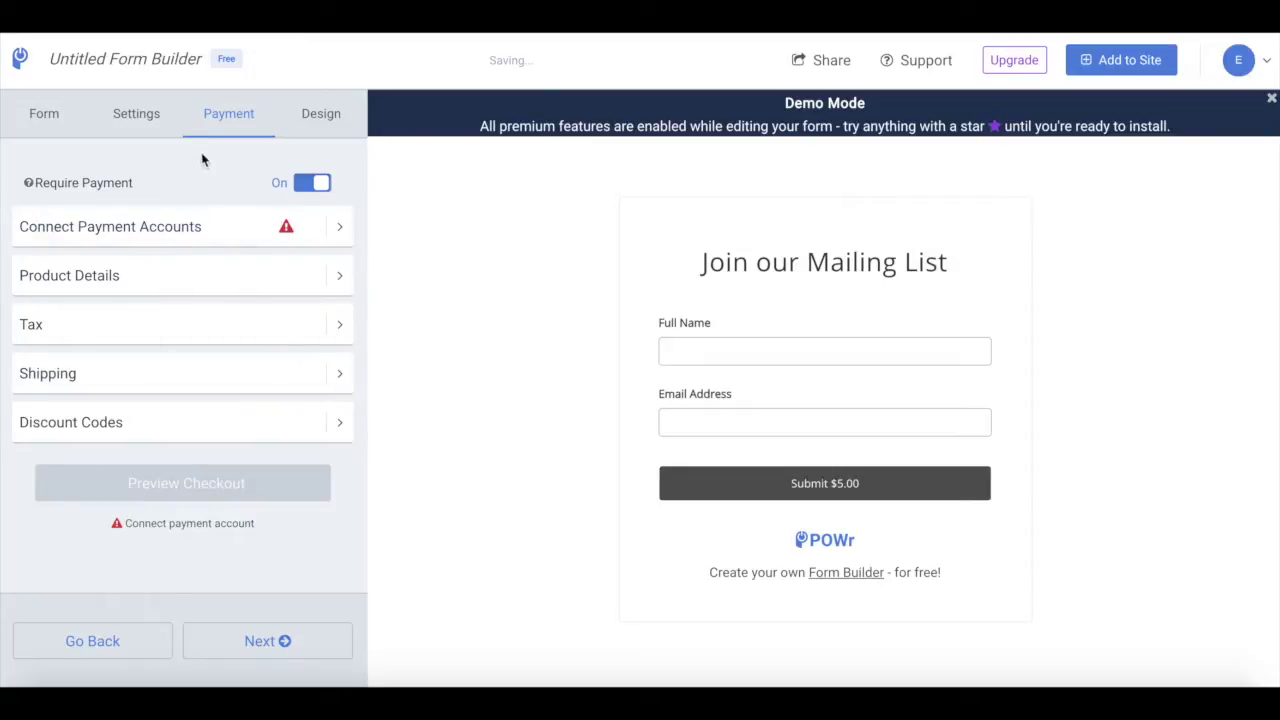
{"action": "left_click", "coordinate": [313, 184]}
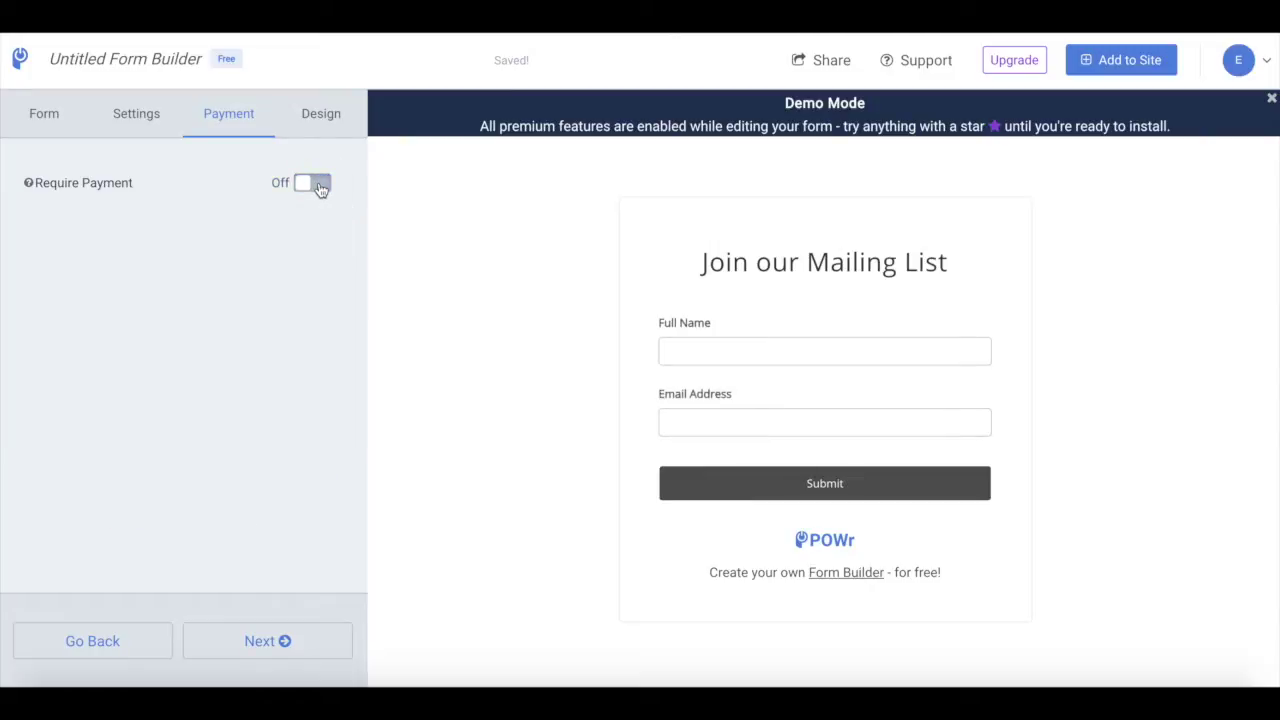
- Set the form's background color to the blue swatch #42a5f5
{"action": "left_click", "coordinate": [310, 120]}
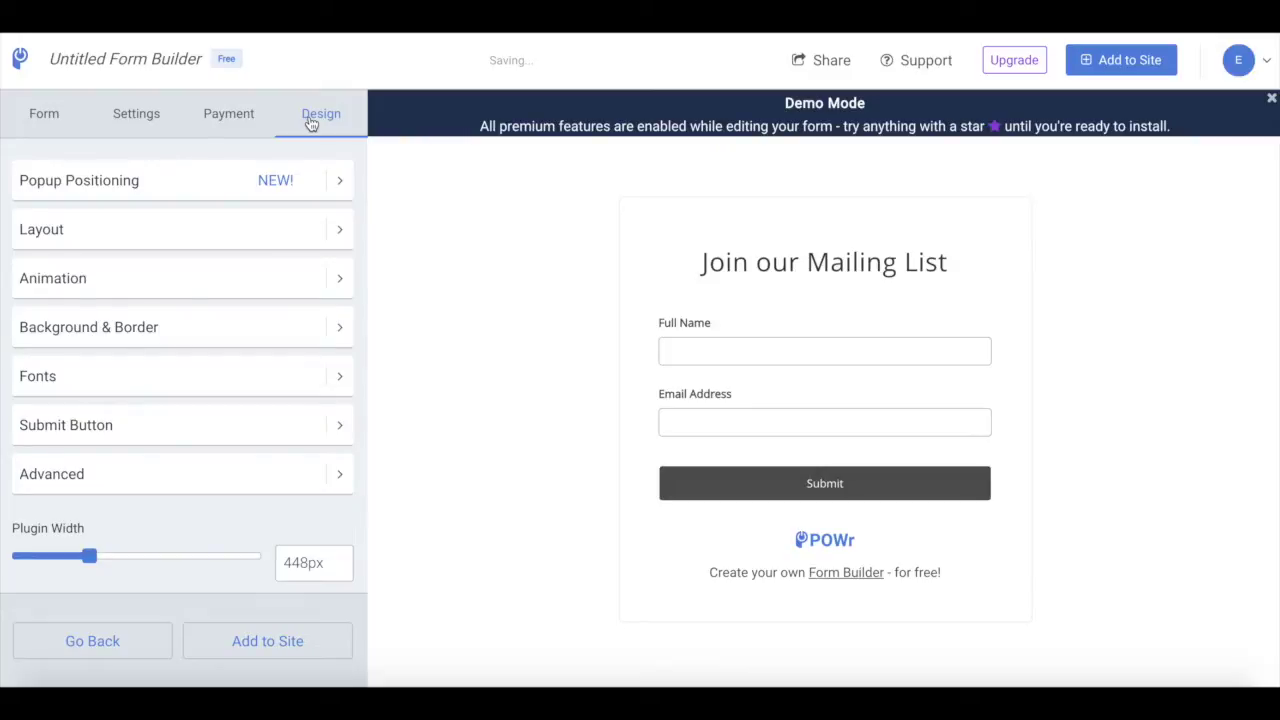
{"action": "left_click", "coordinate": [218, 329]}
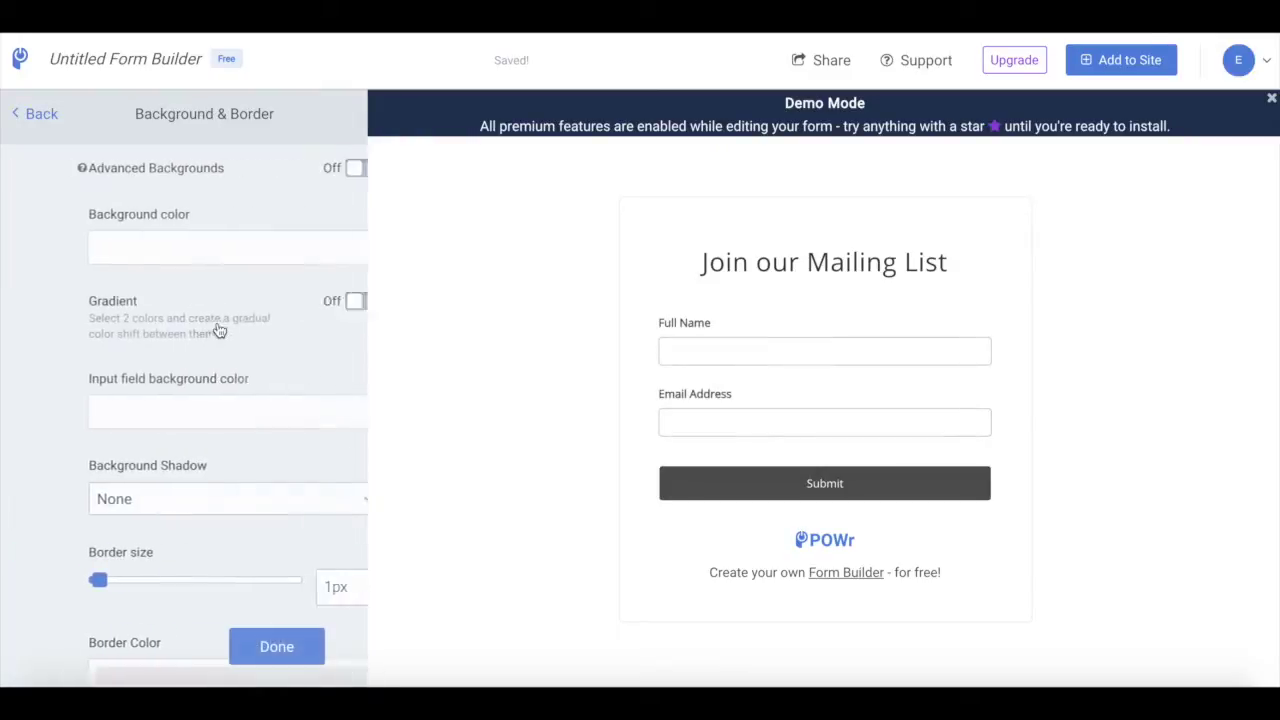
{"action": "left_click", "coordinate": [134, 251]}
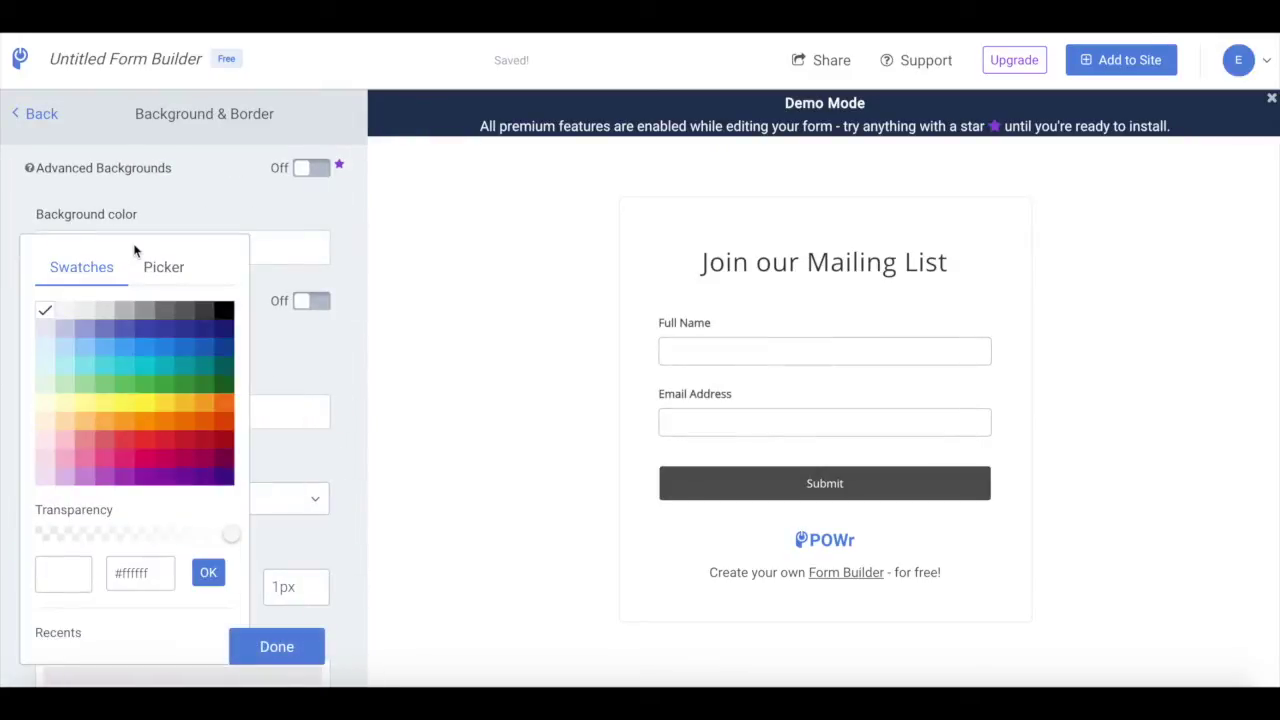
{"action": "left_click", "coordinate": [130, 350]}
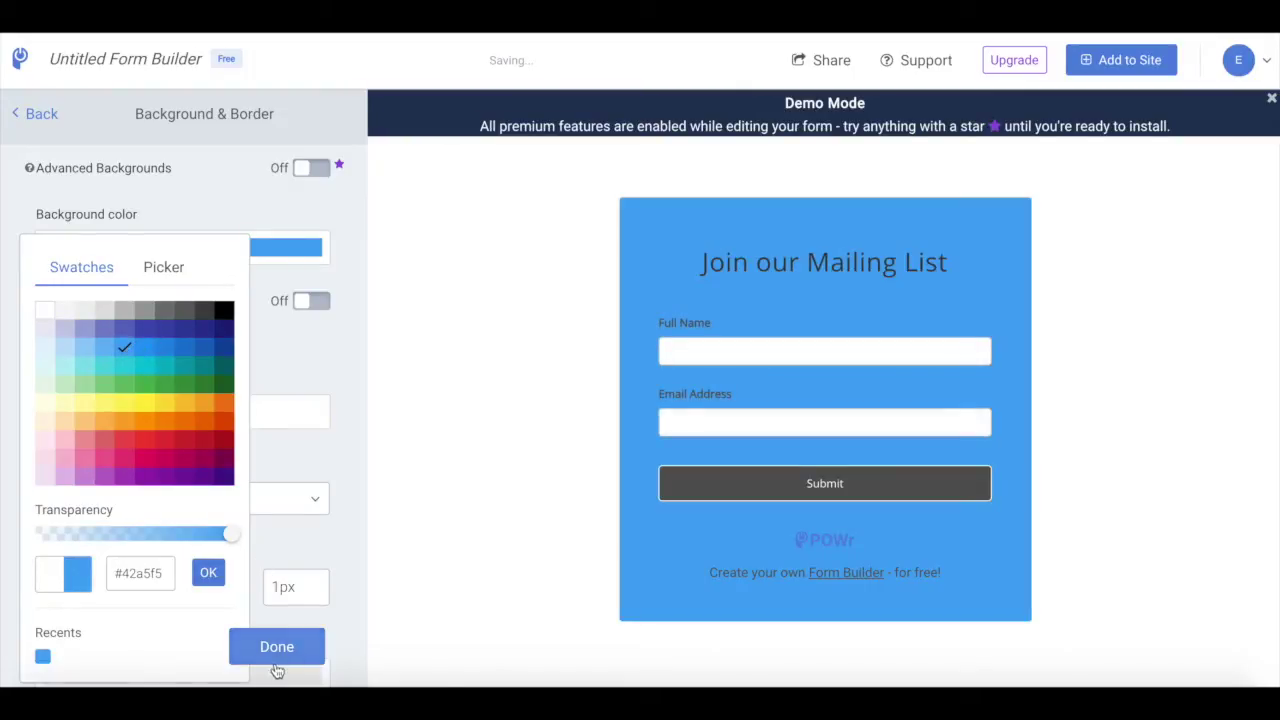
{"action": "left_click", "coordinate": [277, 650]}
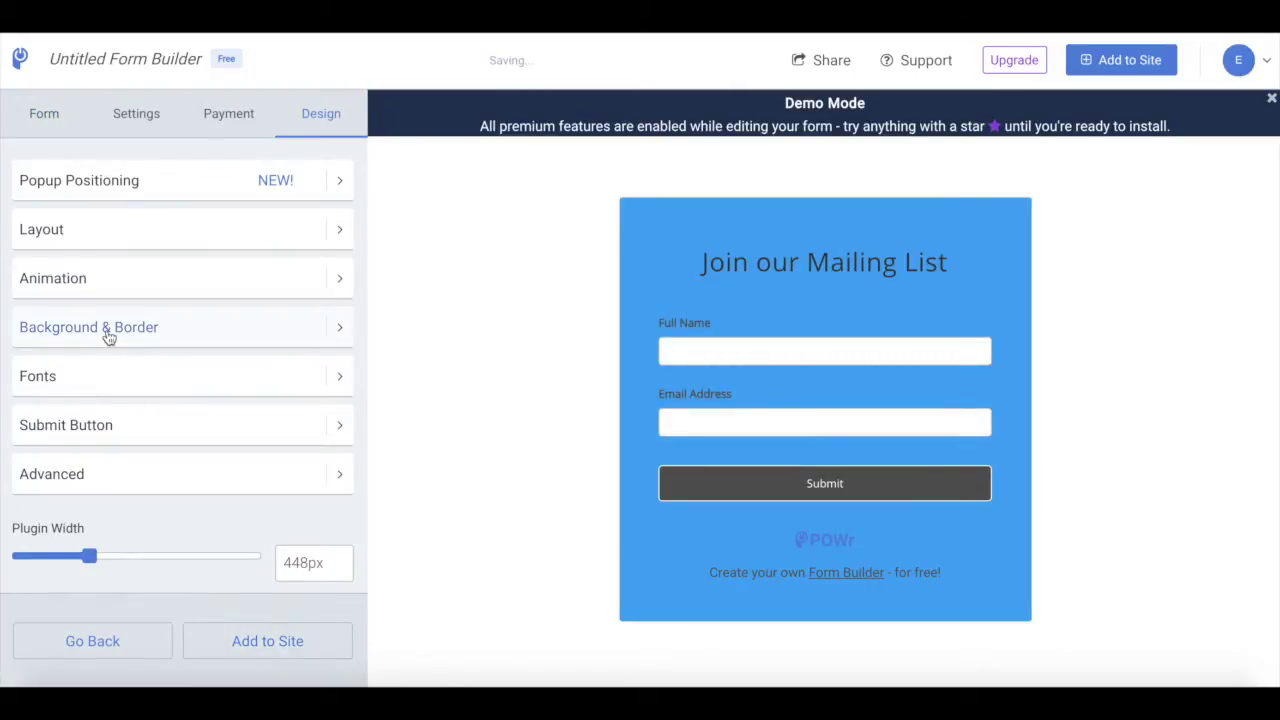
- Change the font of the form's title to Oswald
{"action": "left_click", "coordinate": [91, 382]}
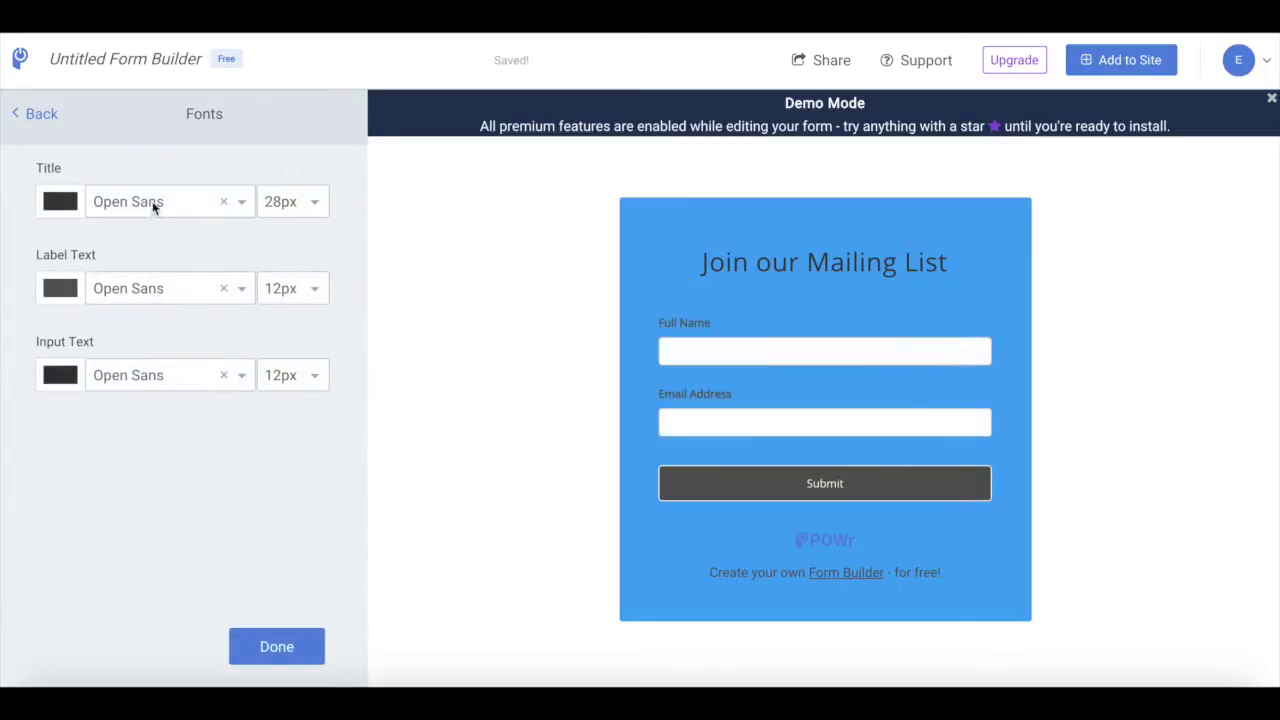
{"action": "left_click", "coordinate": [152, 201]}
{"action": "left_click", "coordinate": [132, 304]}
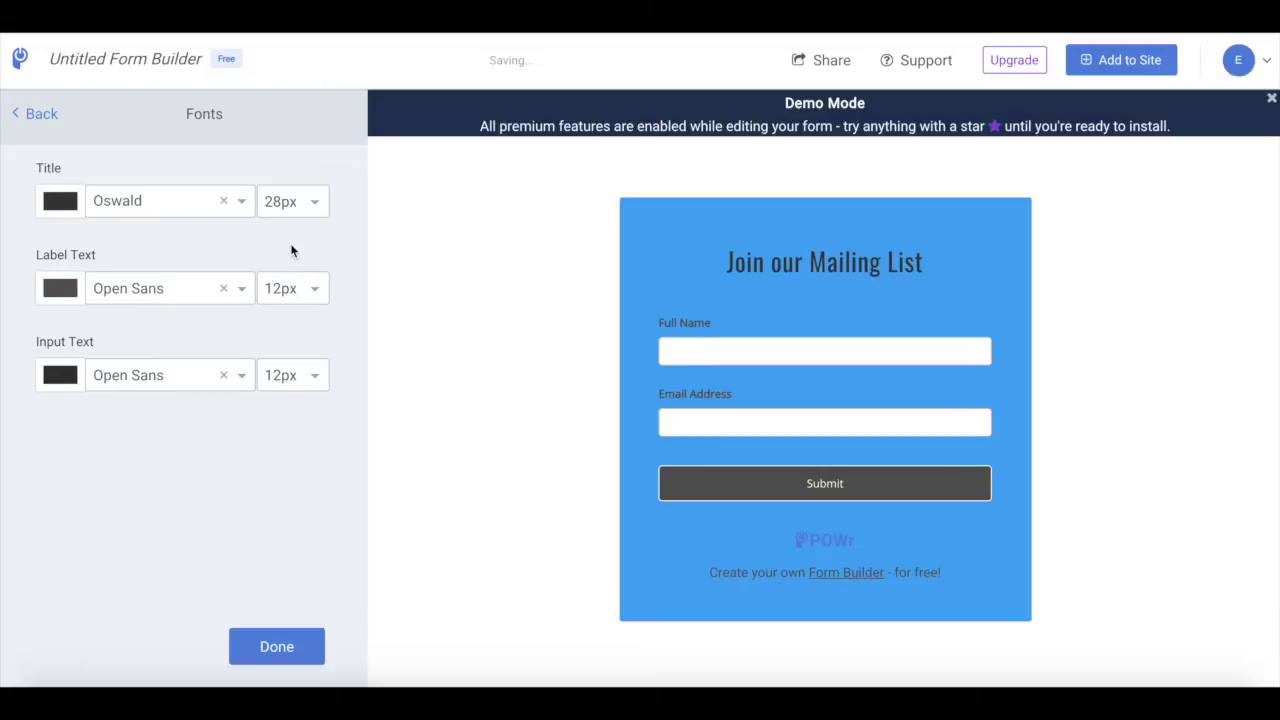
{"action": "left_click", "coordinate": [258, 659]}
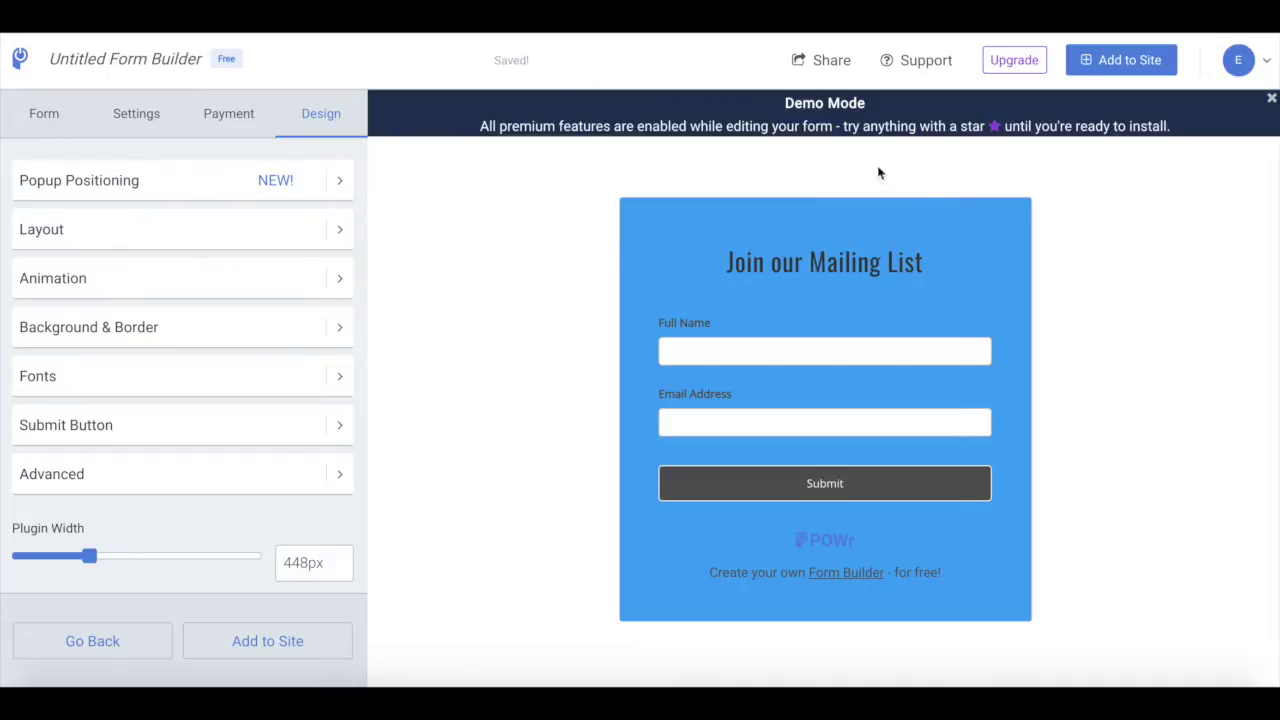
- Open the form's installation options and choose Html as the platform for adding it to a site
{"action": "left_click", "coordinate": [1108, 74]}
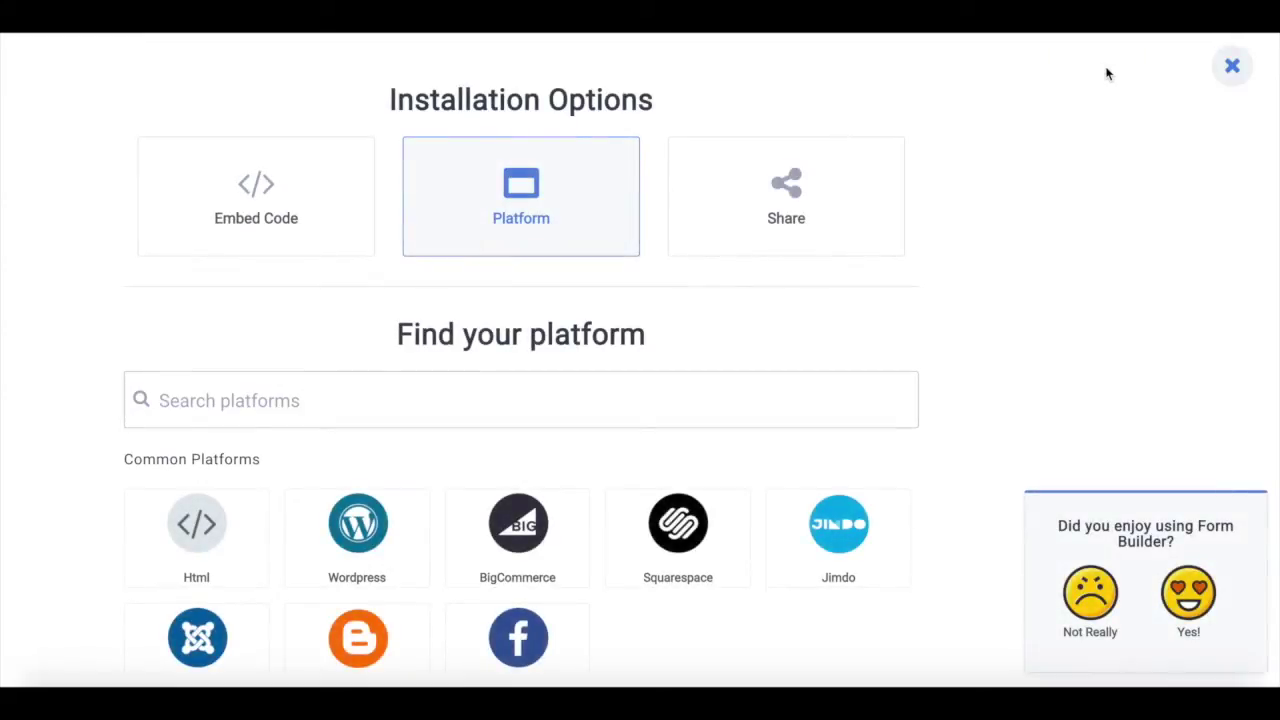
{"action": "scroll", "coordinate": [1066, 328], "scroll_direction": "down", "scroll_amount": 3}
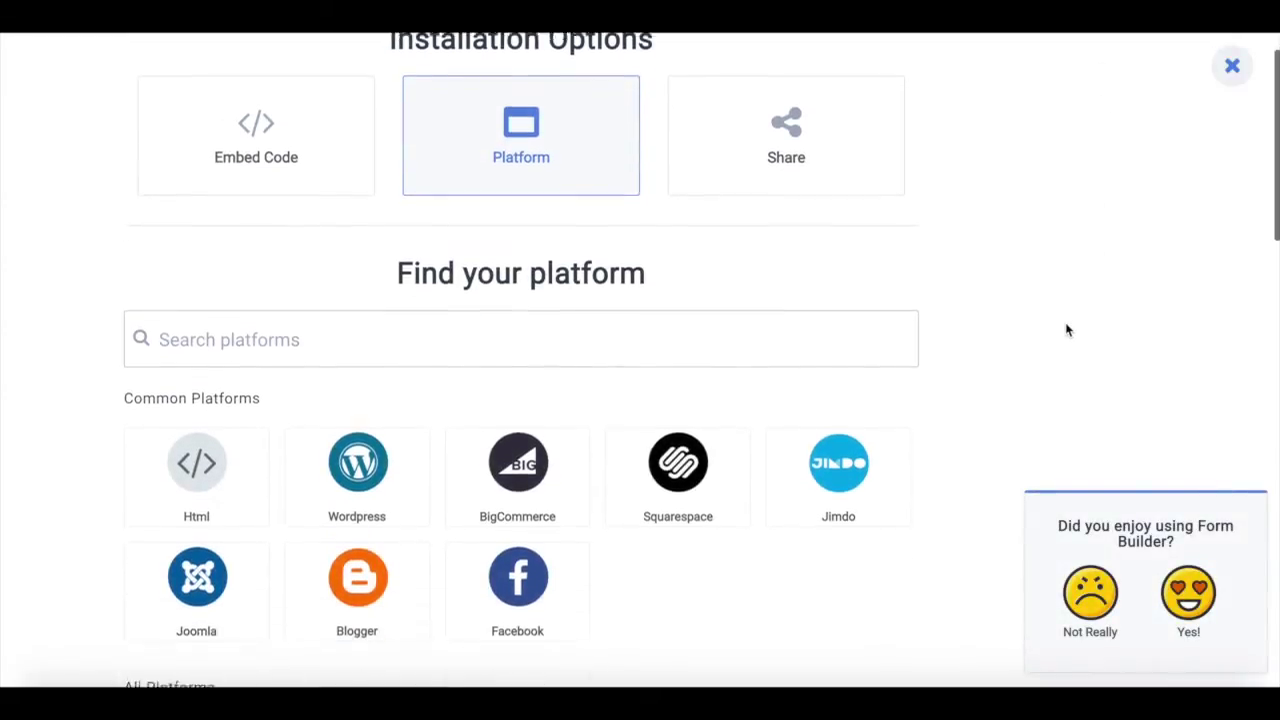
{"action": "scroll", "coordinate": [1066, 330], "scroll_direction": "up", "scroll_amount": 3}
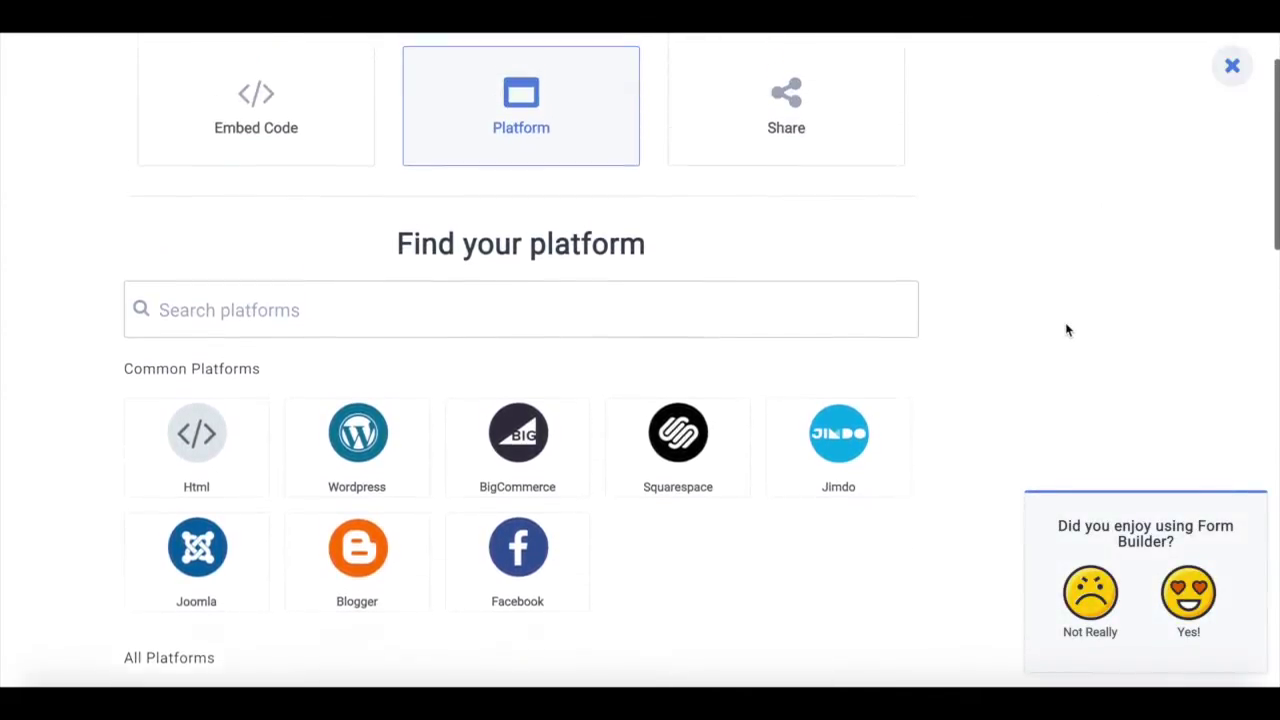
{"action": "scroll", "coordinate": [1066, 326], "scroll_direction": "down", "scroll_amount": 2}
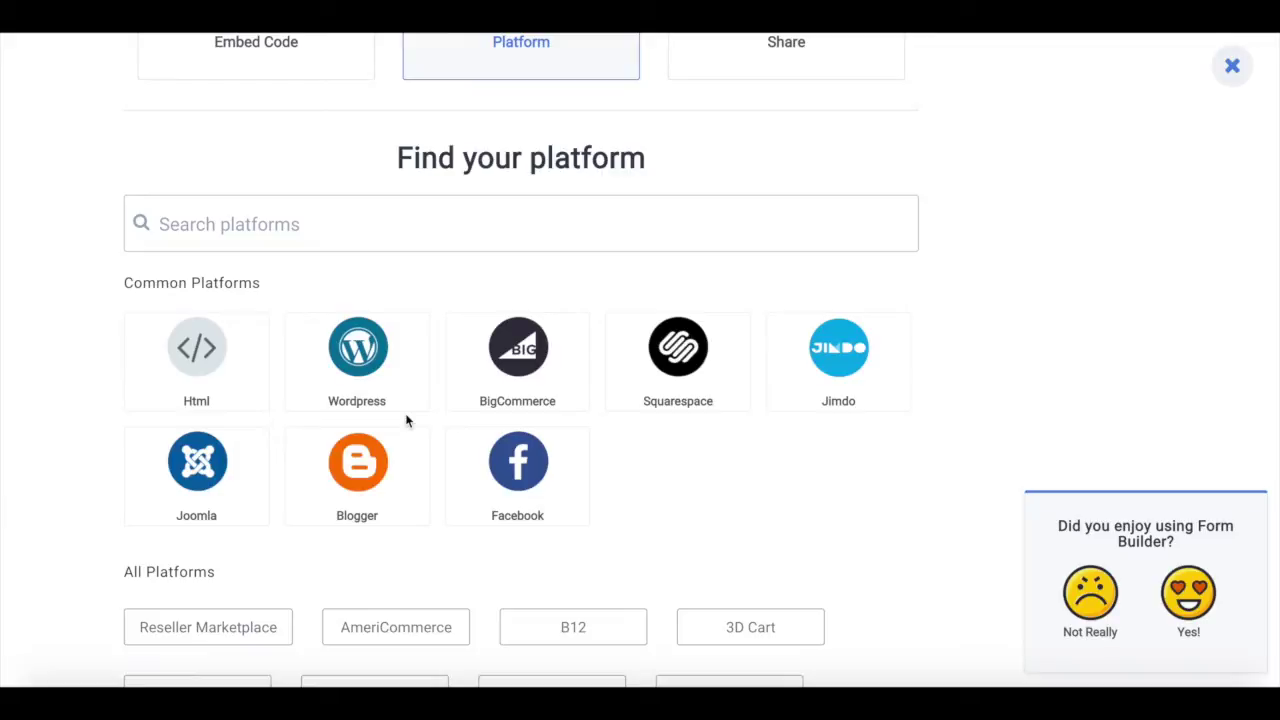
{"action": "left_click", "coordinate": [197, 395]}
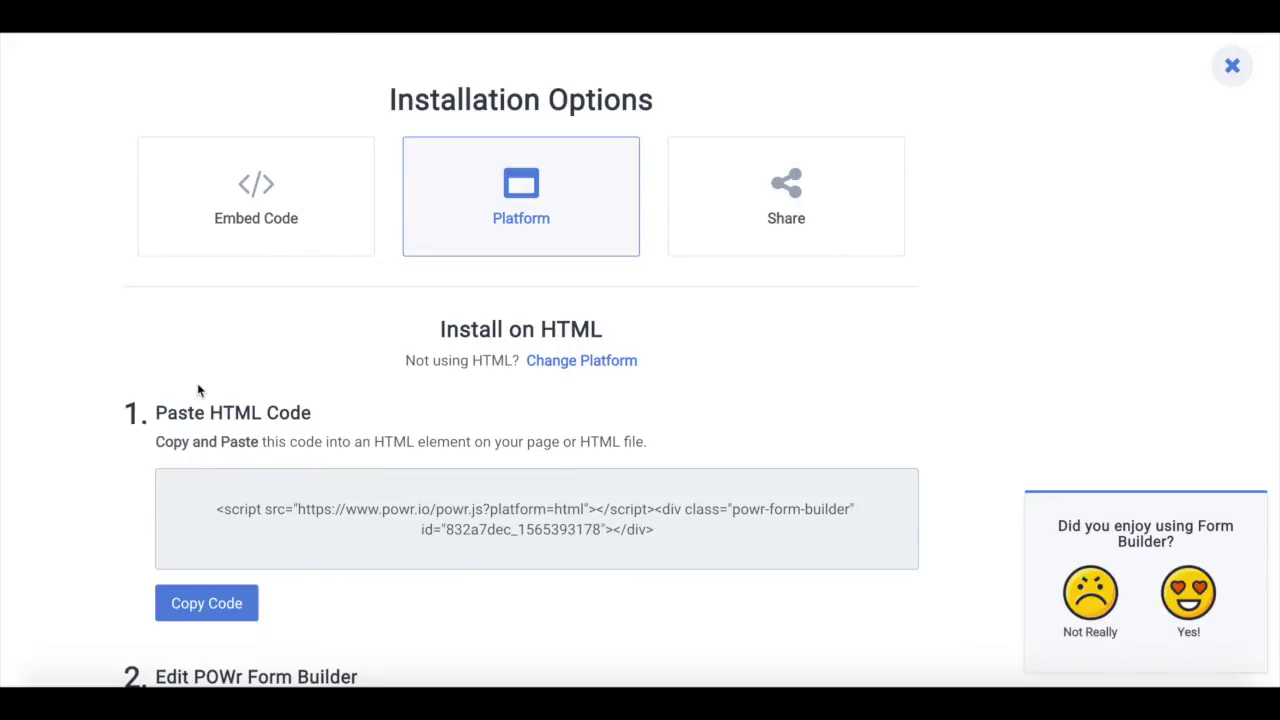
- Review the HTML installation instructions, copy the form's public share URL, and close the installation options
{"action": "scroll", "coordinate": [117, 472], "scroll_direction": "down", "scroll_amount": 2}
{"action": "scroll", "coordinate": [117, 472], "scroll_direction": "down", "scroll_amount": 1}
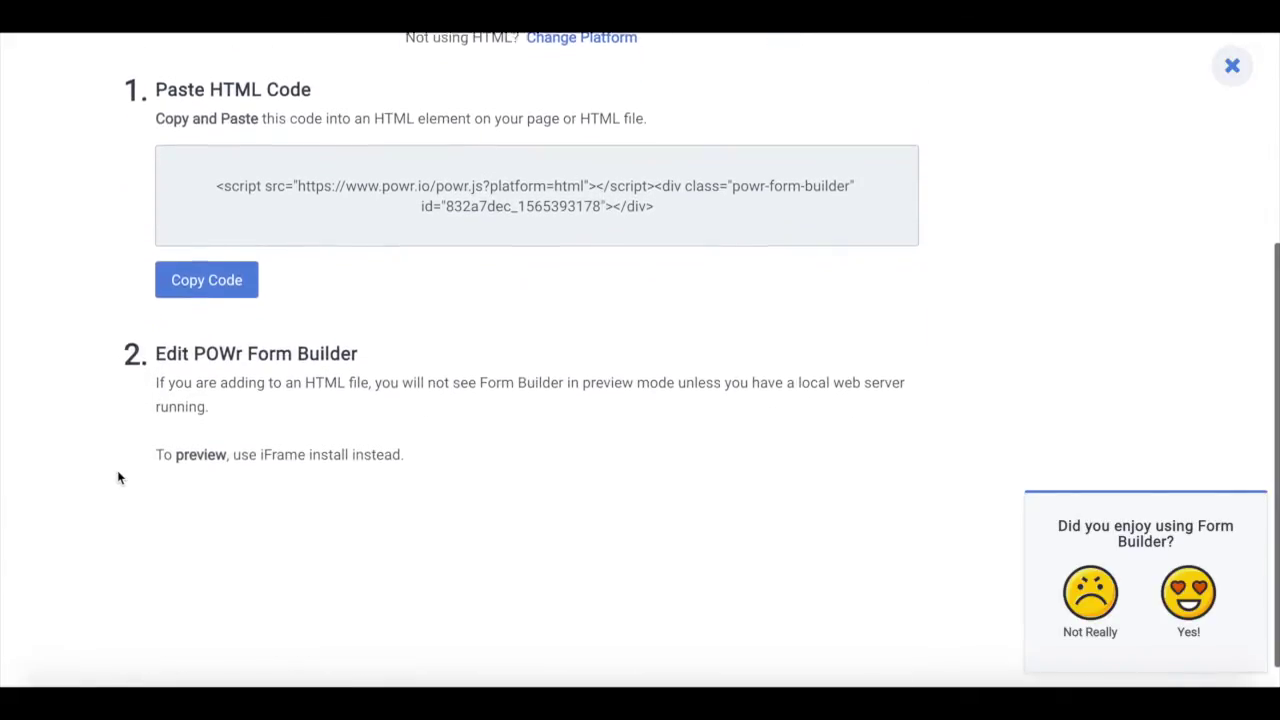
{"action": "scroll", "coordinate": [117, 472], "scroll_direction": "up", "scroll_amount": 3}
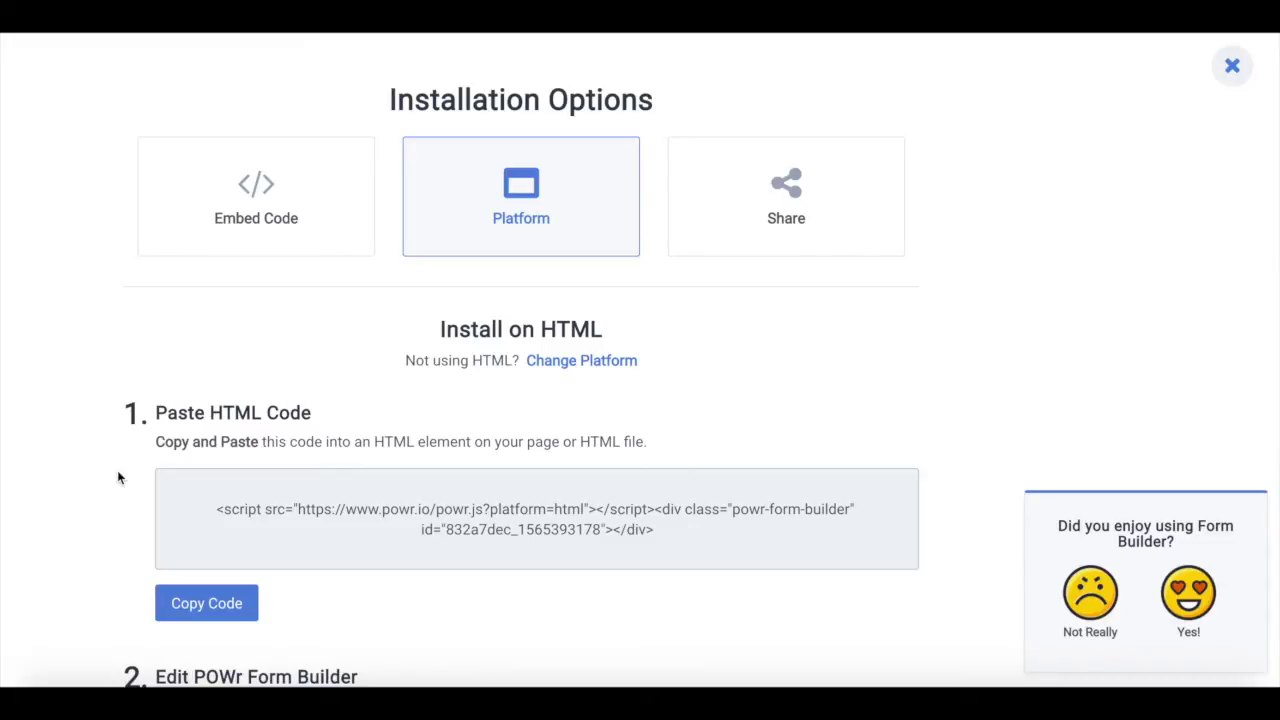
{"action": "left_click", "coordinate": [748, 213]}
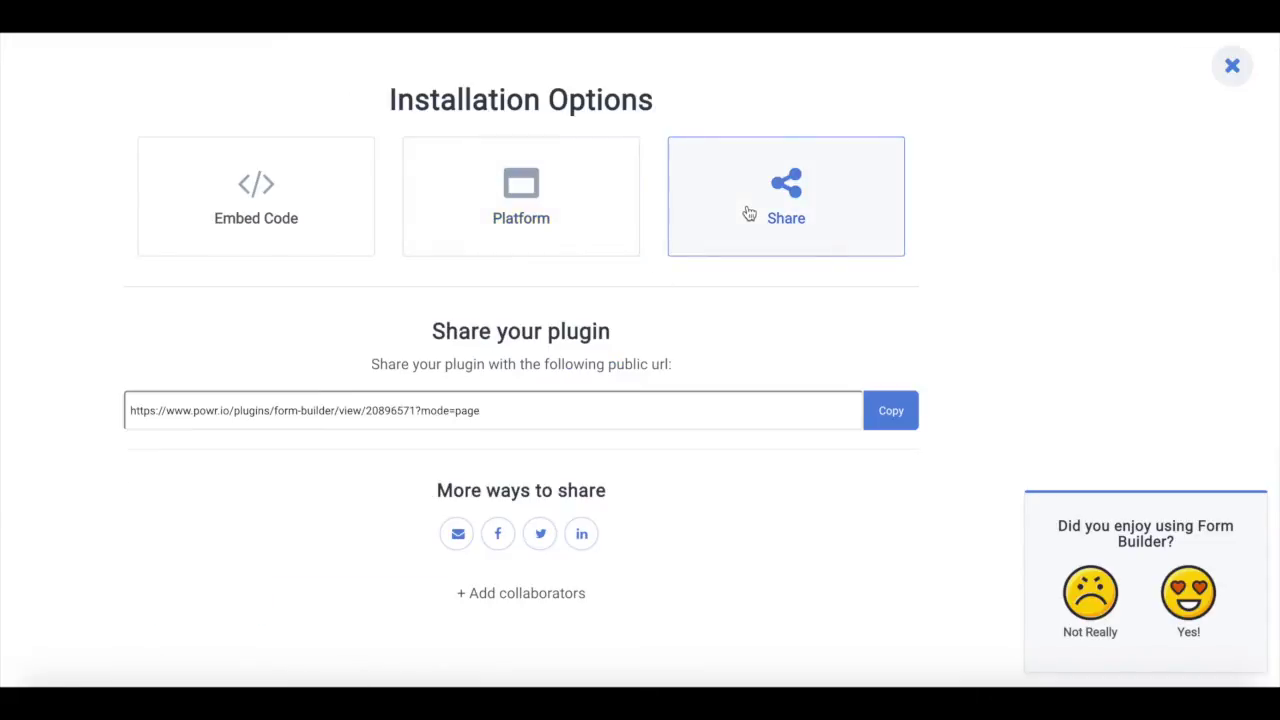
{"action": "left_click", "coordinate": [888, 410]}
{"action": "left_click", "coordinate": [1233, 70]}
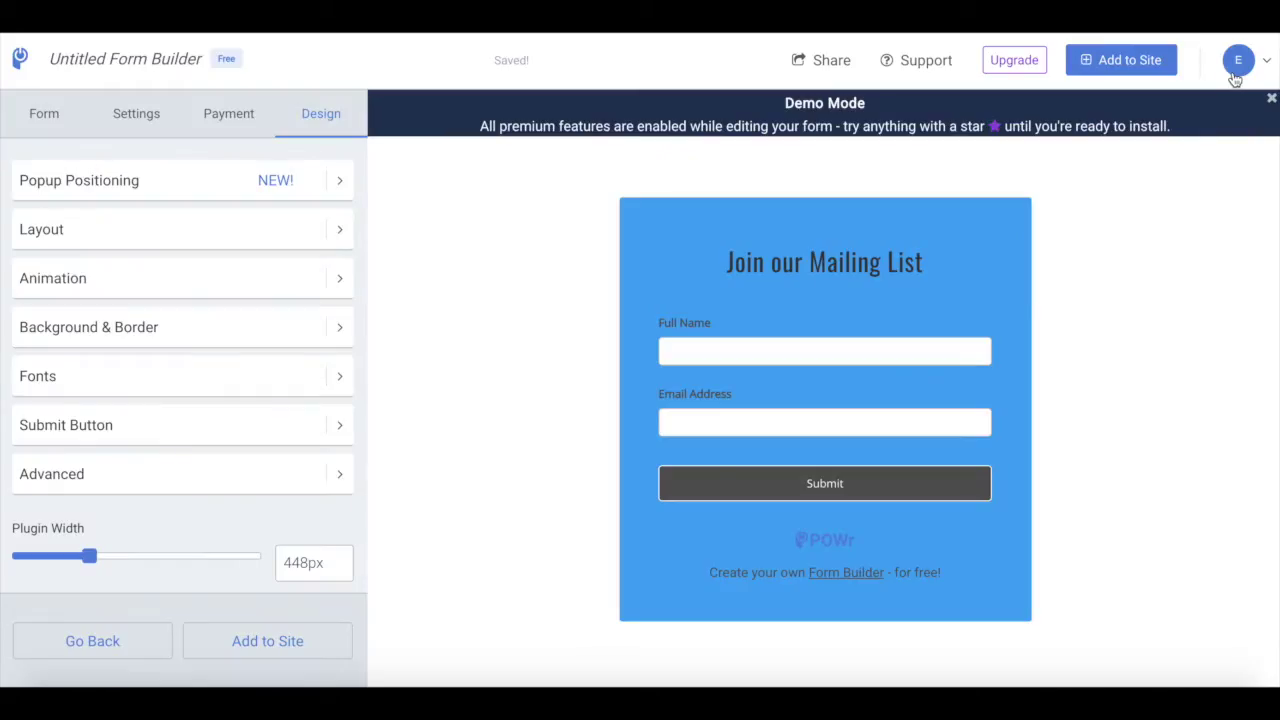
- Go to the My Plugins overview of the account and start creating a new plugin
{"action": "left_click", "coordinate": [1260, 64]}
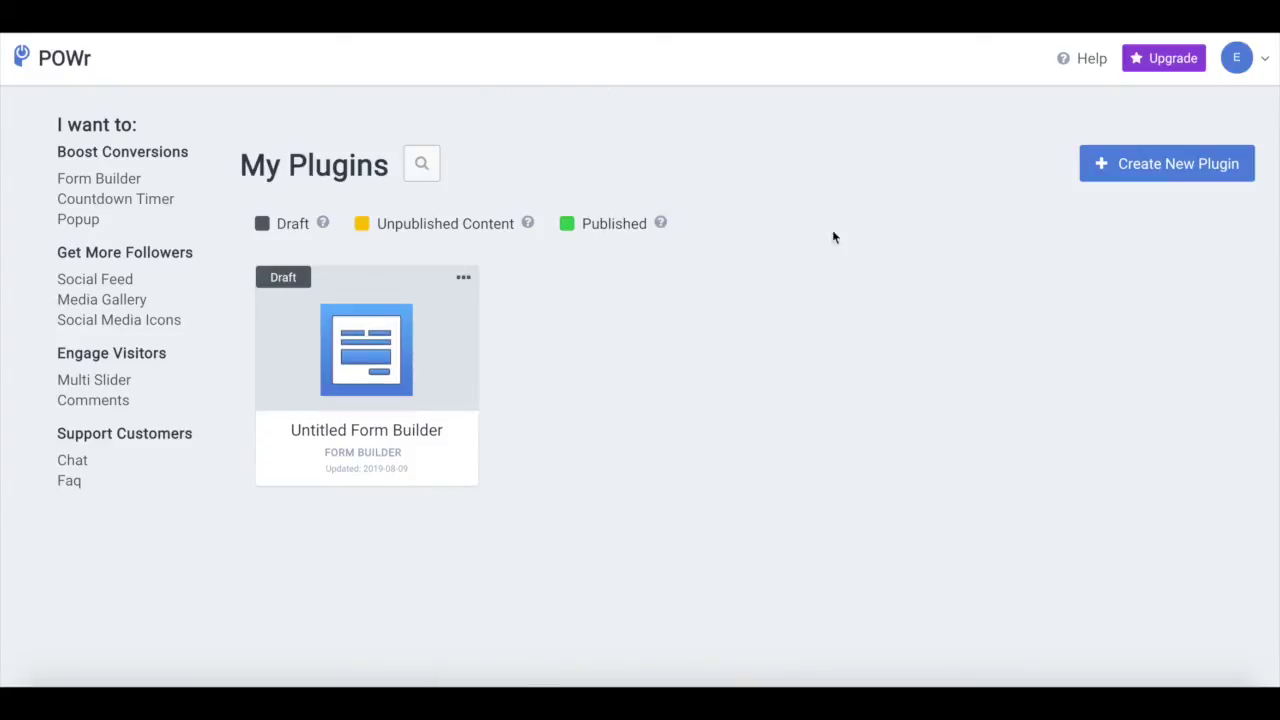
{"action": "mouse_move", "coordinate": [428, 396]}
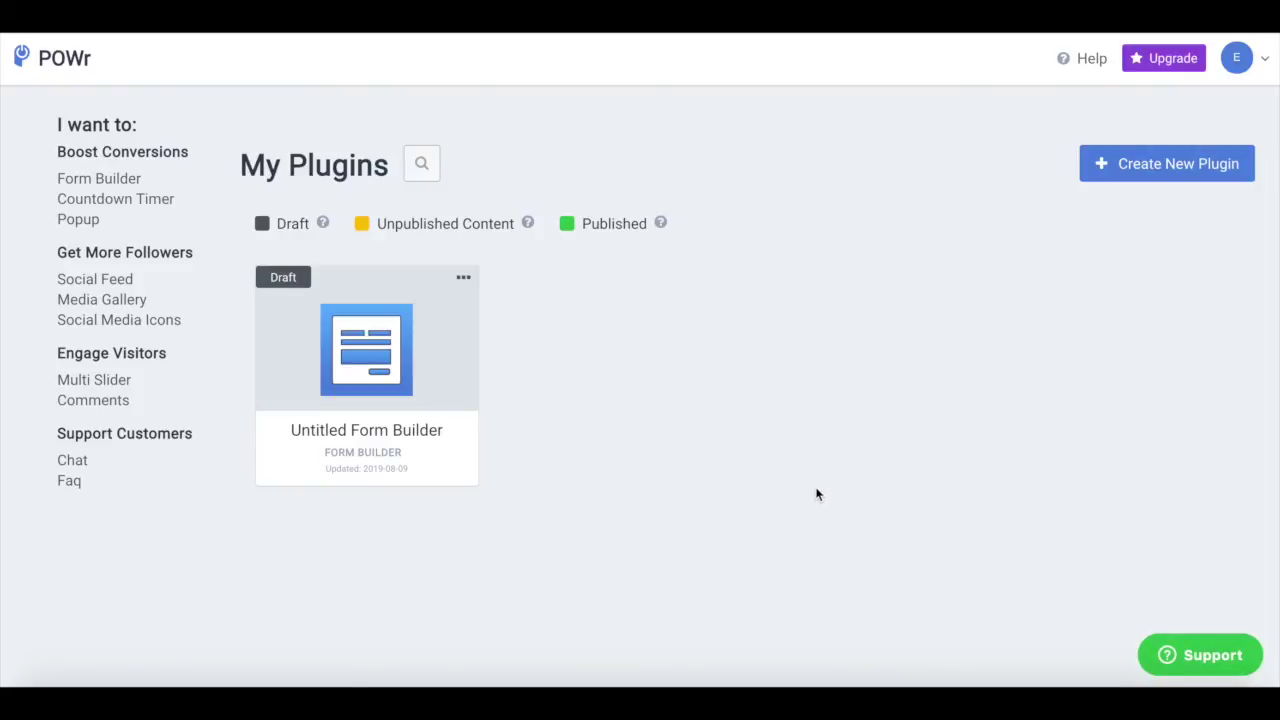
{"action": "left_click", "coordinate": [1158, 178]}
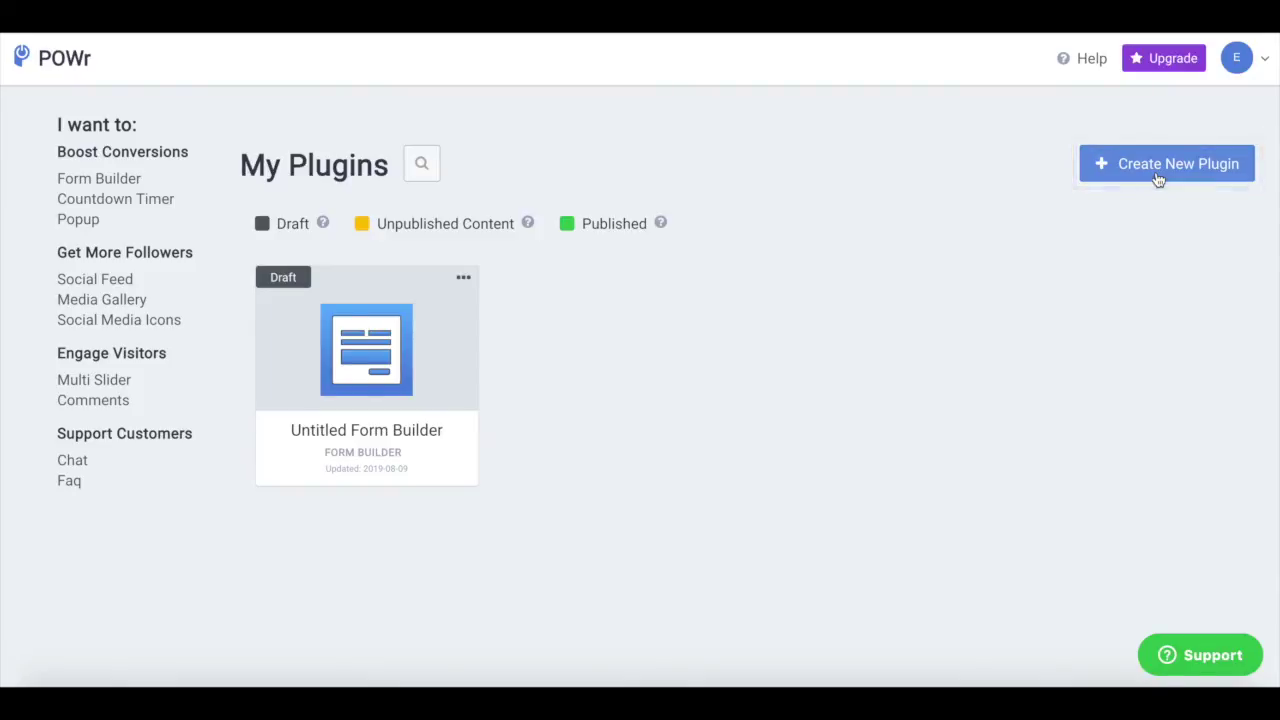